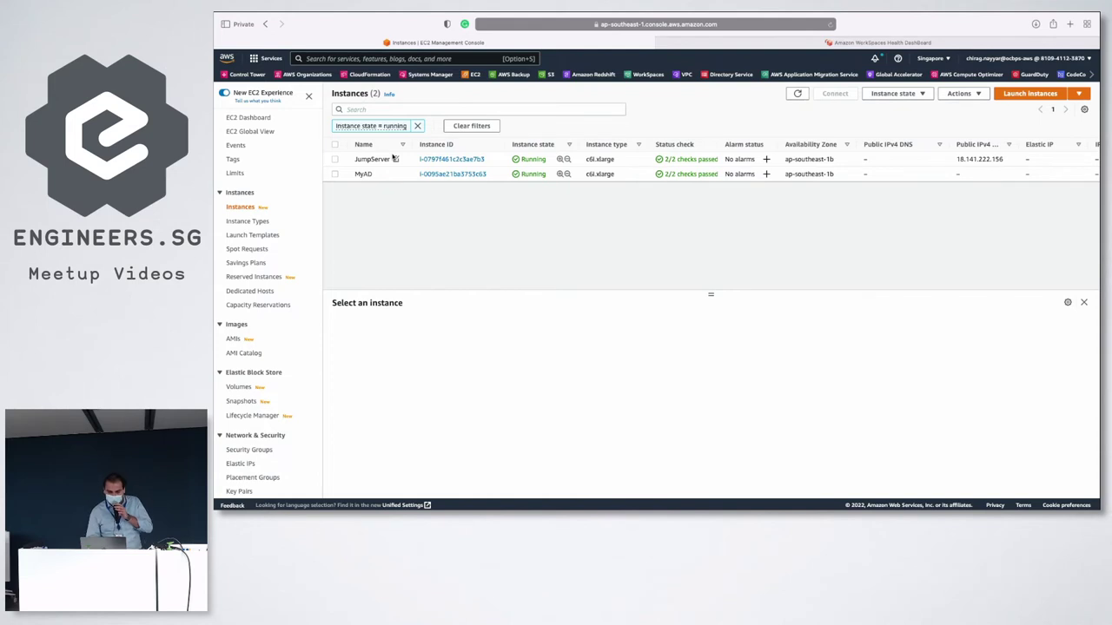
# Step: View the instance details of JumpServer, followed by those of MyAD
pyautogui.click(503, 164)
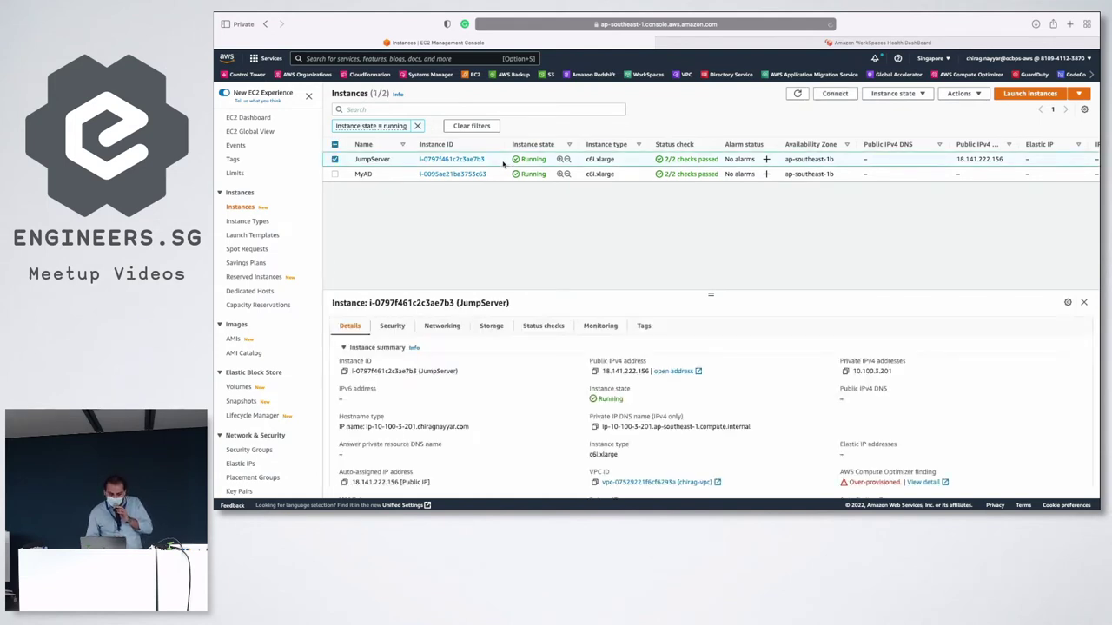
pyautogui.click(631, 178)
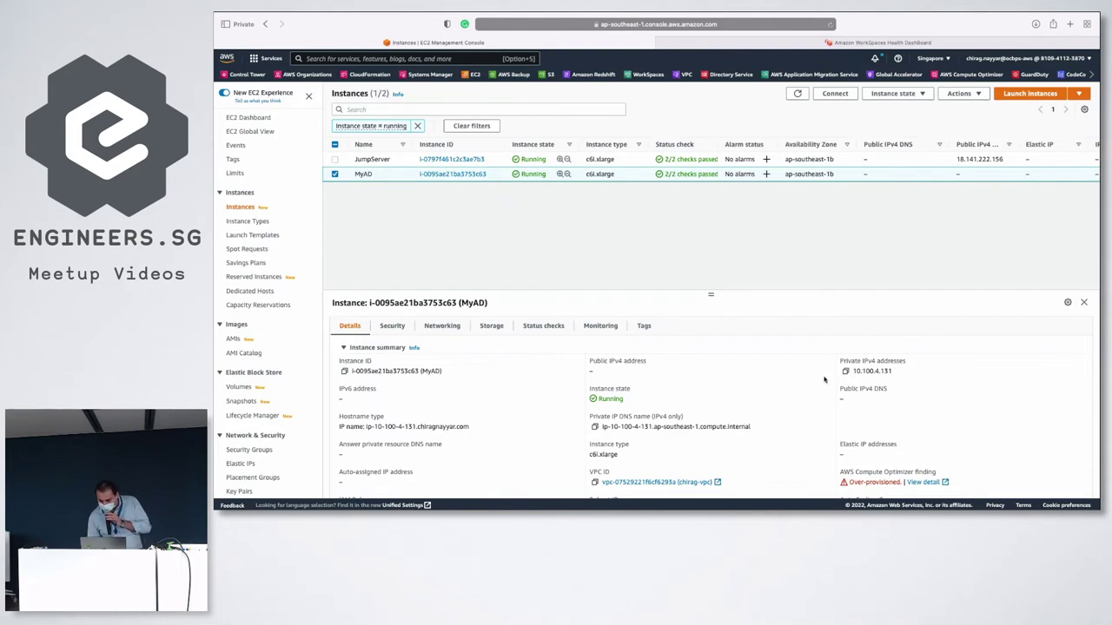
# Step: Switch to the jump server's remote desktop and bring up its 10.100.4.131 session in full screen
pyautogui.hotkey('ctrl', 'Right')
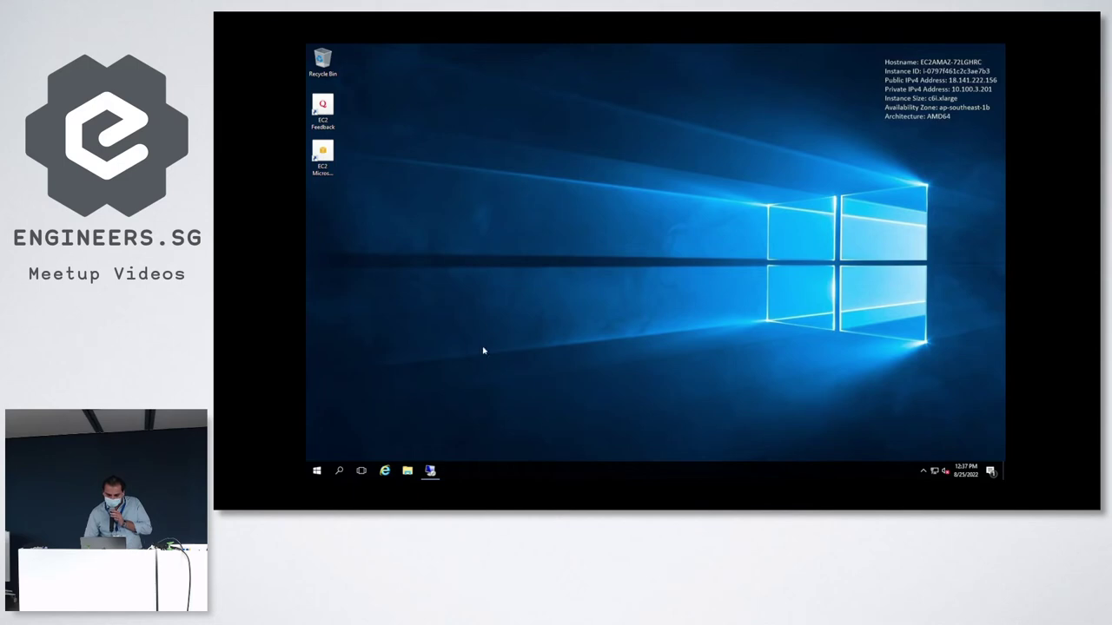
pyautogui.click(429, 470)
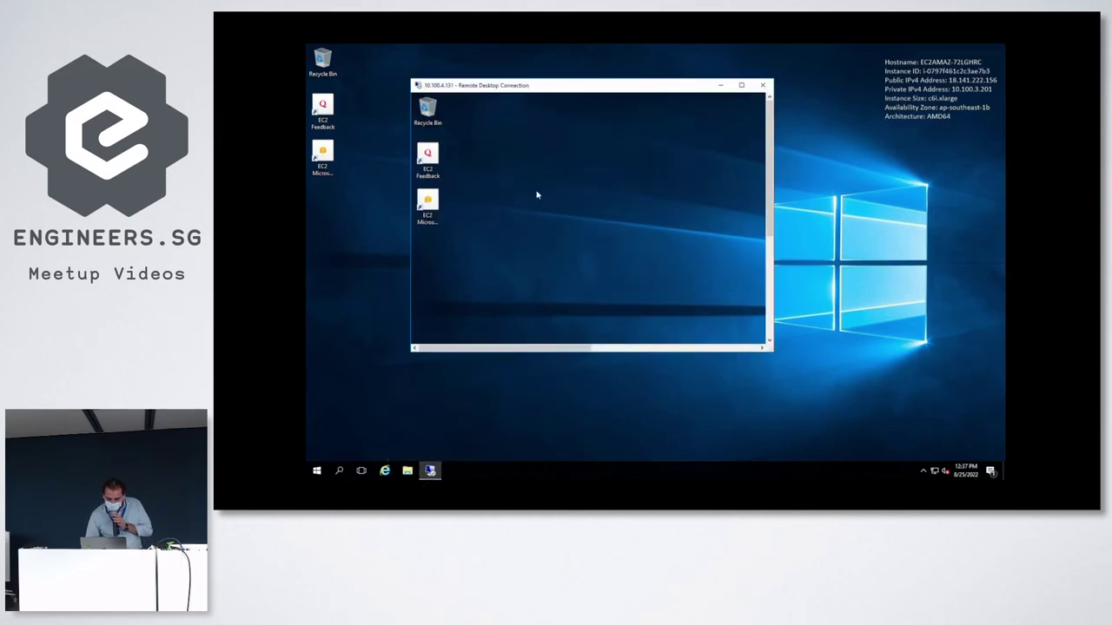
pyautogui.click(741, 85)
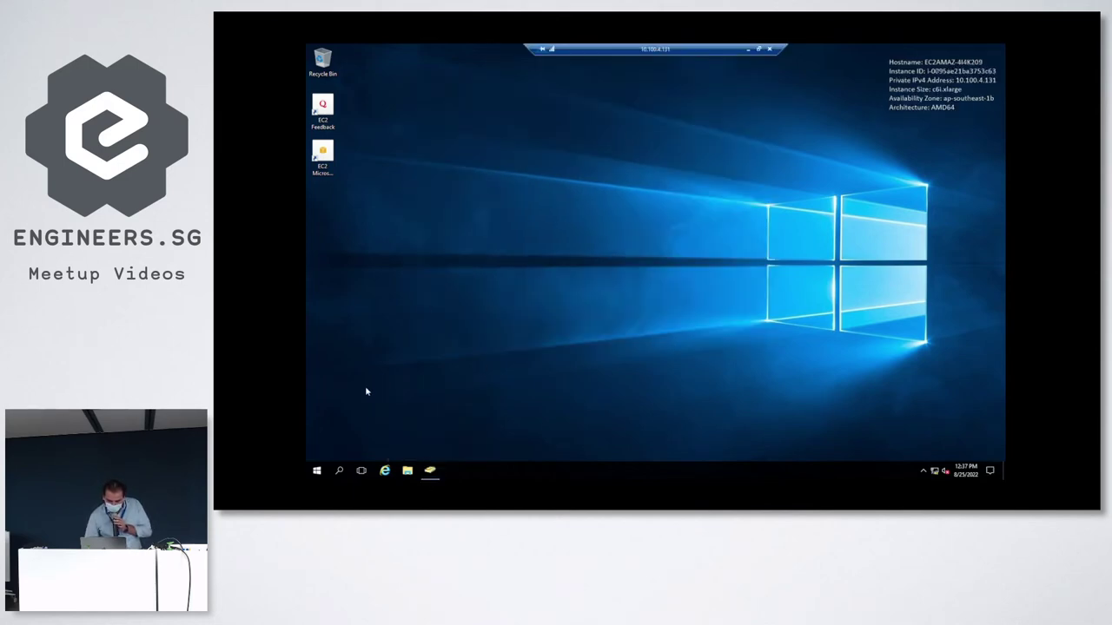
# Step: Bring up Active Directory Users and Computers and display the contents of the domain's Users container
pyautogui.click(429, 469)
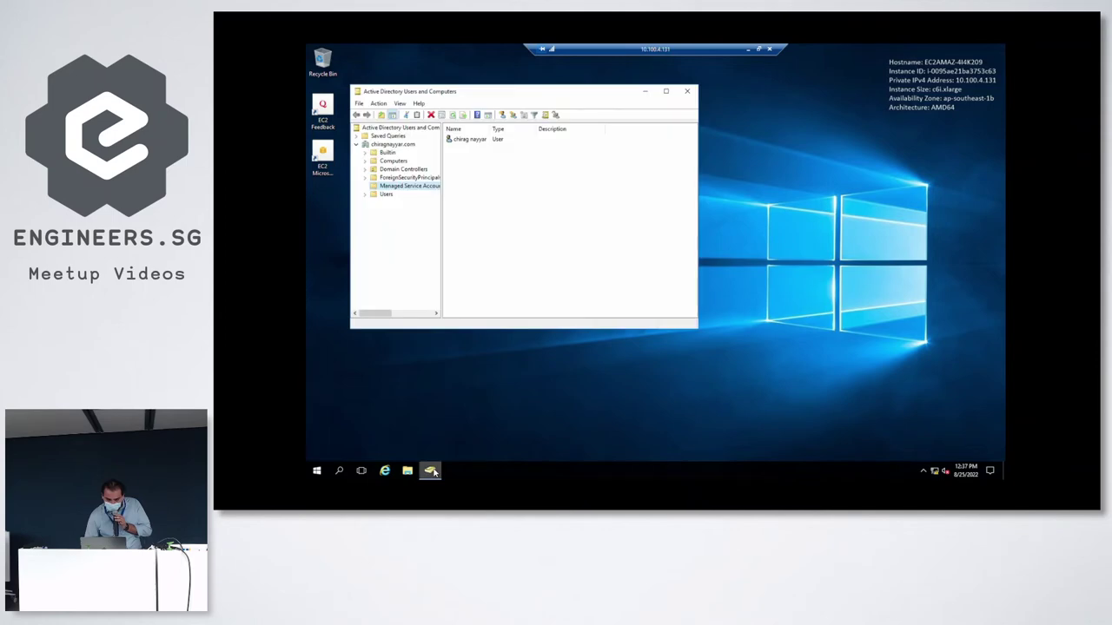
pyautogui.click(385, 195)
pyautogui.press('Up')
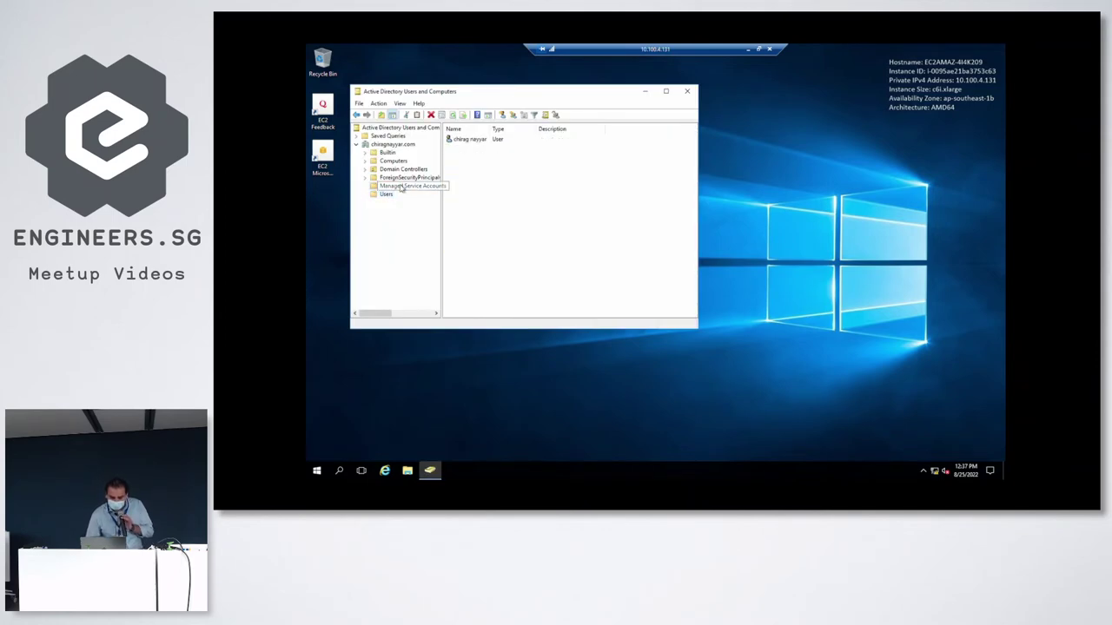
pyautogui.click(385, 195)
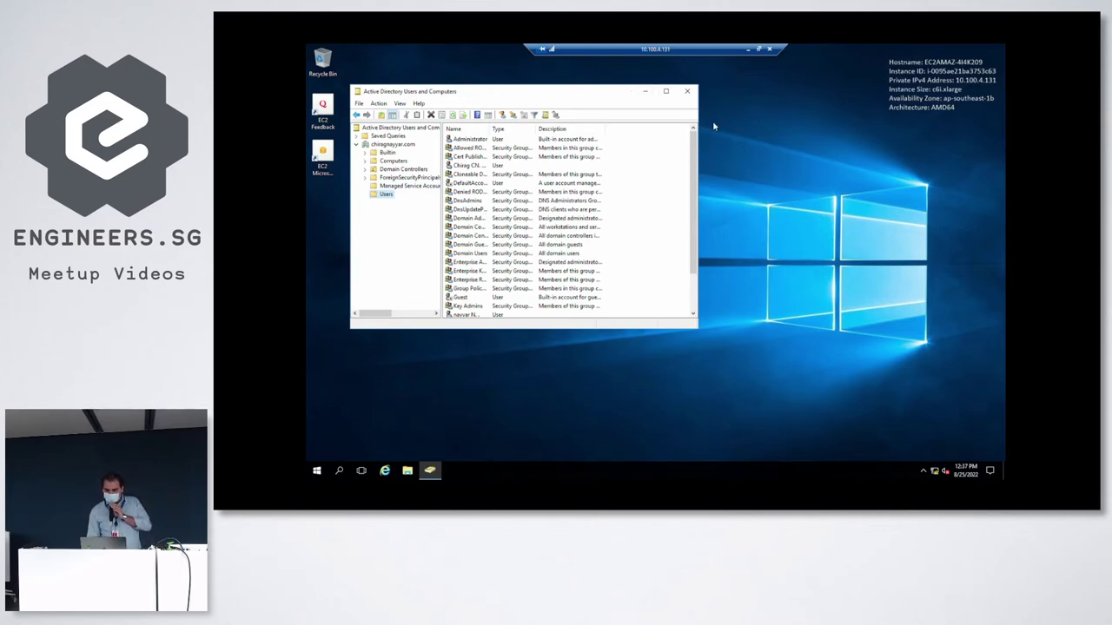
# Step: Switch back to the AWS console in the browser and find and open the VPC service
pyautogui.hotkey('ctrl', 'Left')
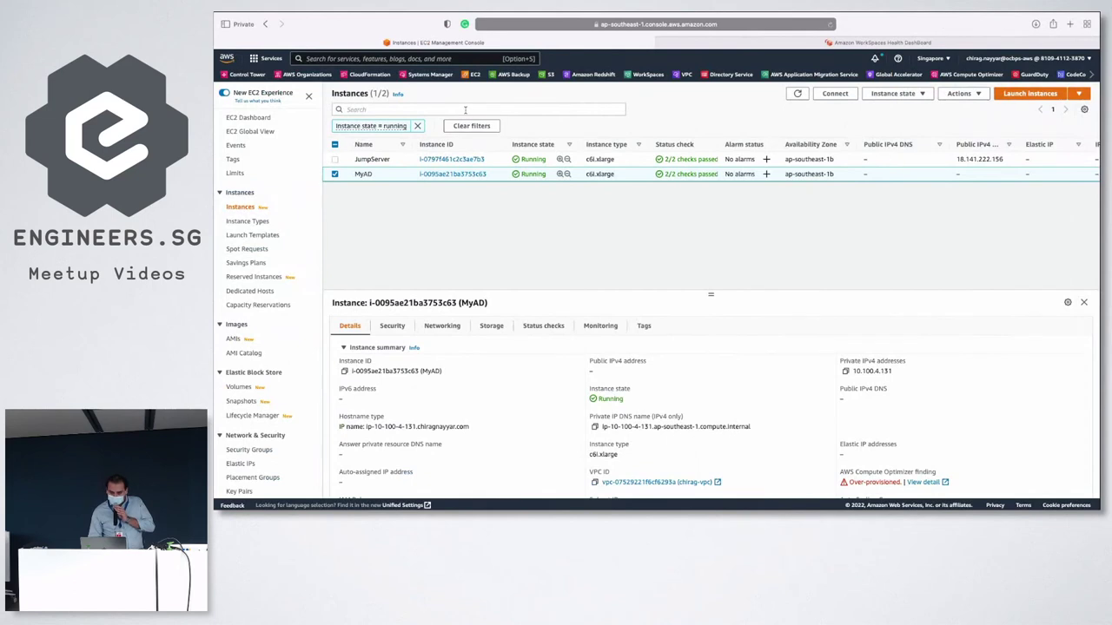
pyautogui.click(414, 58)
pyautogui.write('vpc')
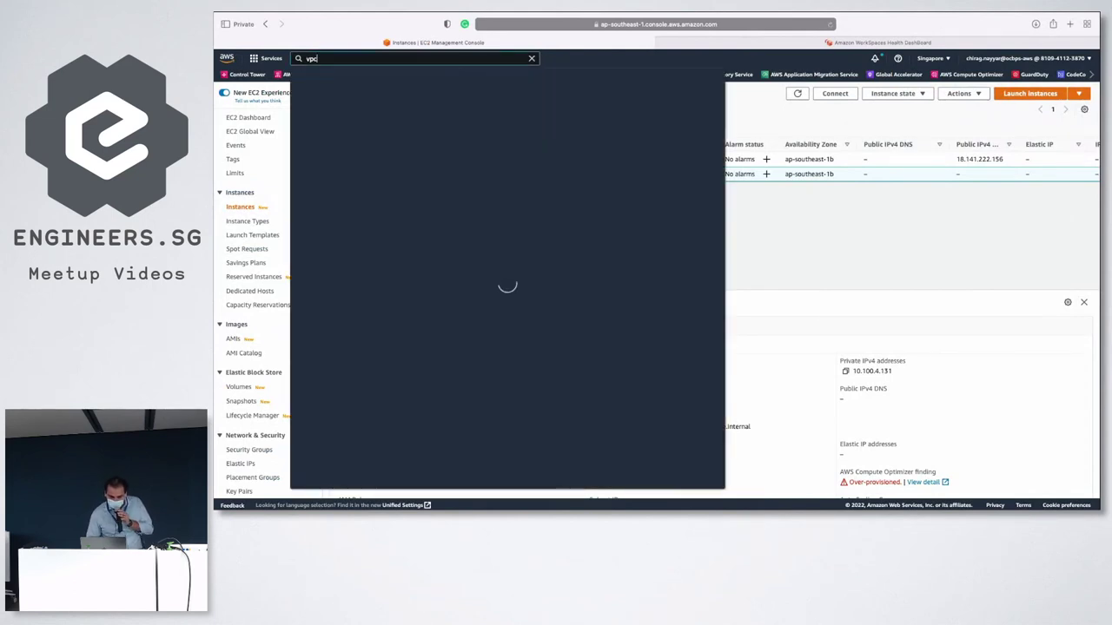
pyautogui.click(445, 127)
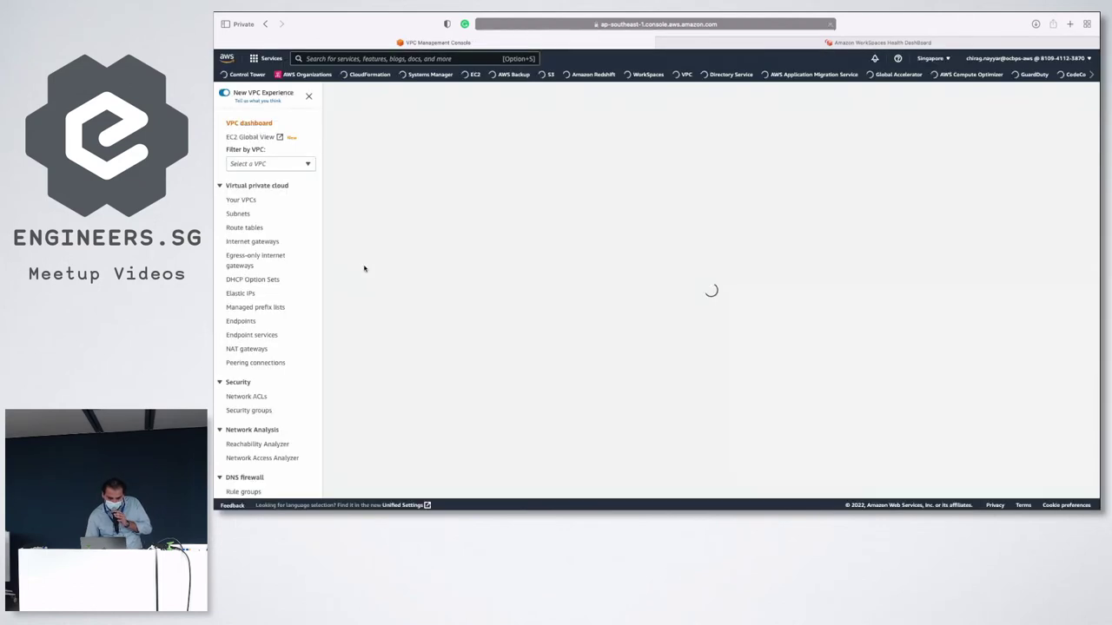
# Step: View the Singapore transit gateways, then open the list of transit gateway route tables
pyautogui.scroll(-5, 261, 382)
pyautogui.scroll(-2, 251, 421)
pyautogui.click(251, 387)
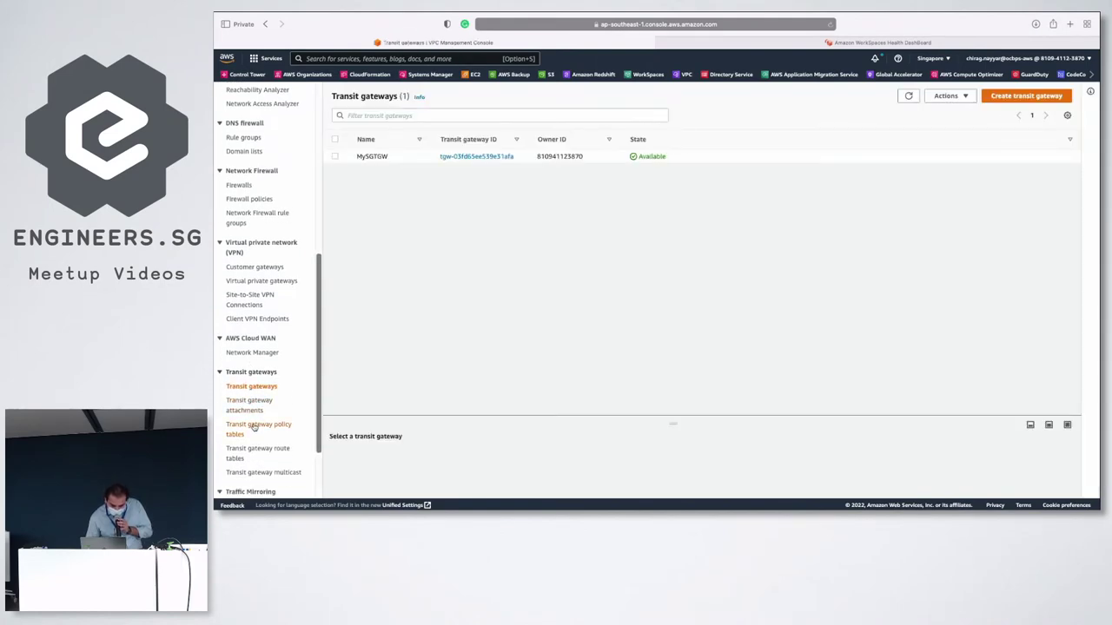
pyautogui.click(263, 453)
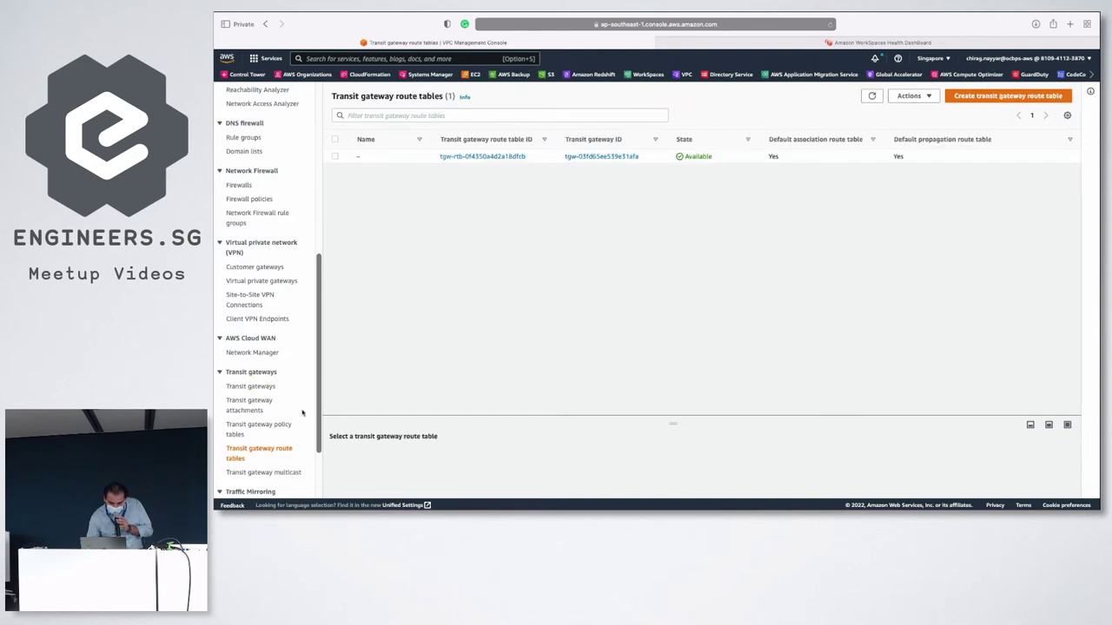
# Step: Examine the associations of the Singapore transit gateway route table, highlighting the peering entry and selecting the VPC attachment
pyautogui.moveTo(657, 169); pyautogui.dragTo(655, 165)
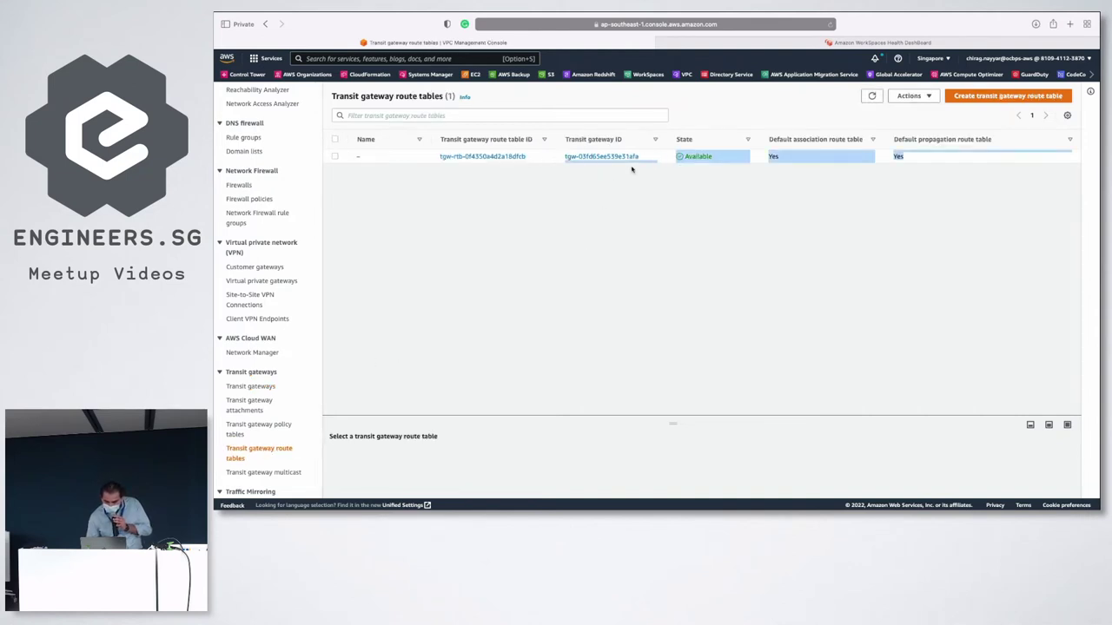
pyautogui.click(661, 158)
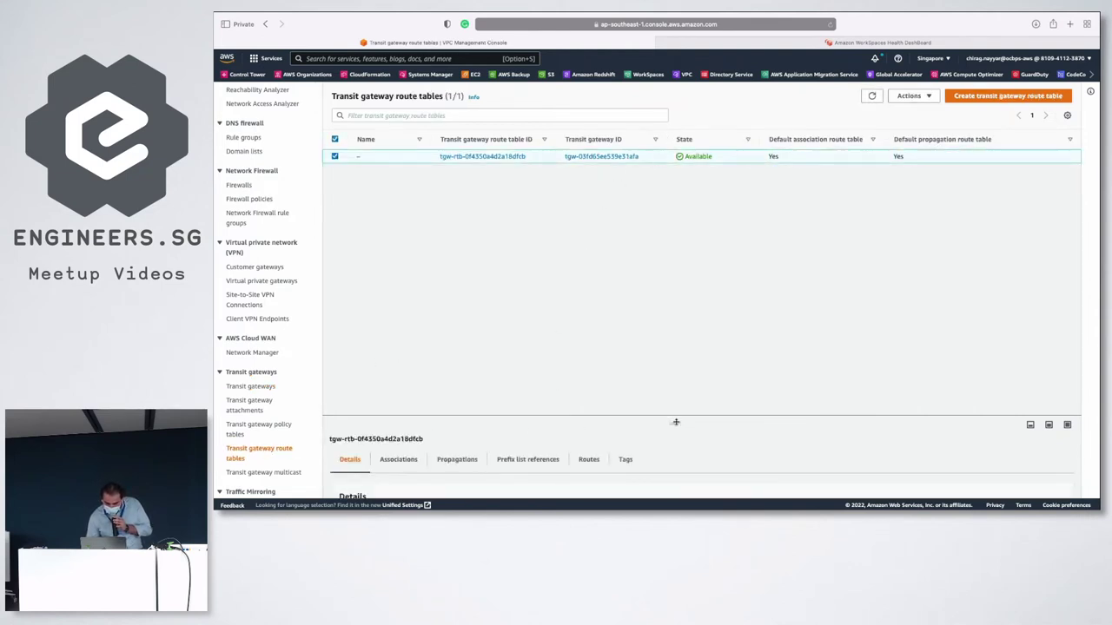
pyautogui.moveTo(676, 422); pyautogui.dragTo(672, 224)
pyautogui.click(390, 261)
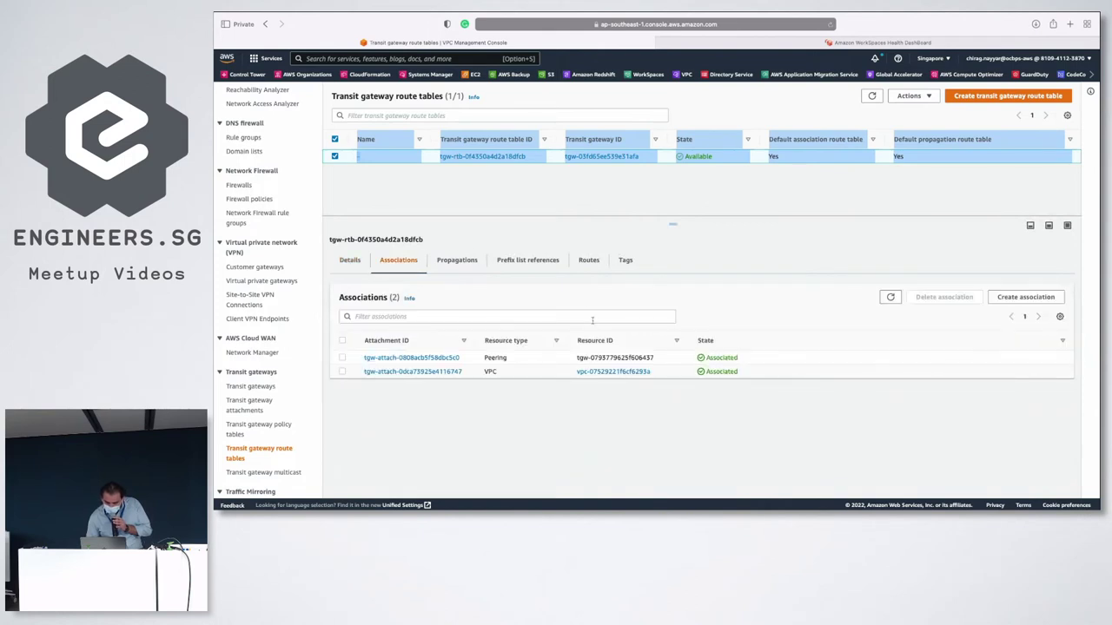
pyautogui.moveTo(510, 362); pyautogui.dragTo(472, 360)
pyautogui.click(509, 371)
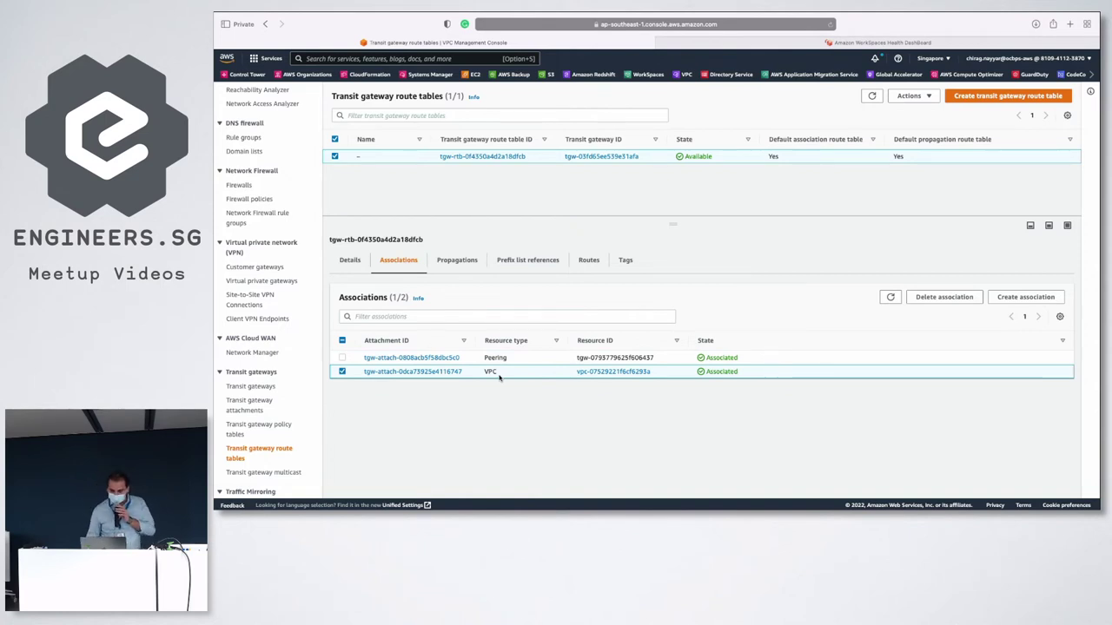
# Step: Change the region to Asia Pacific (Mumbai) and open its transit gateway route tables
pyautogui.click(926, 62)
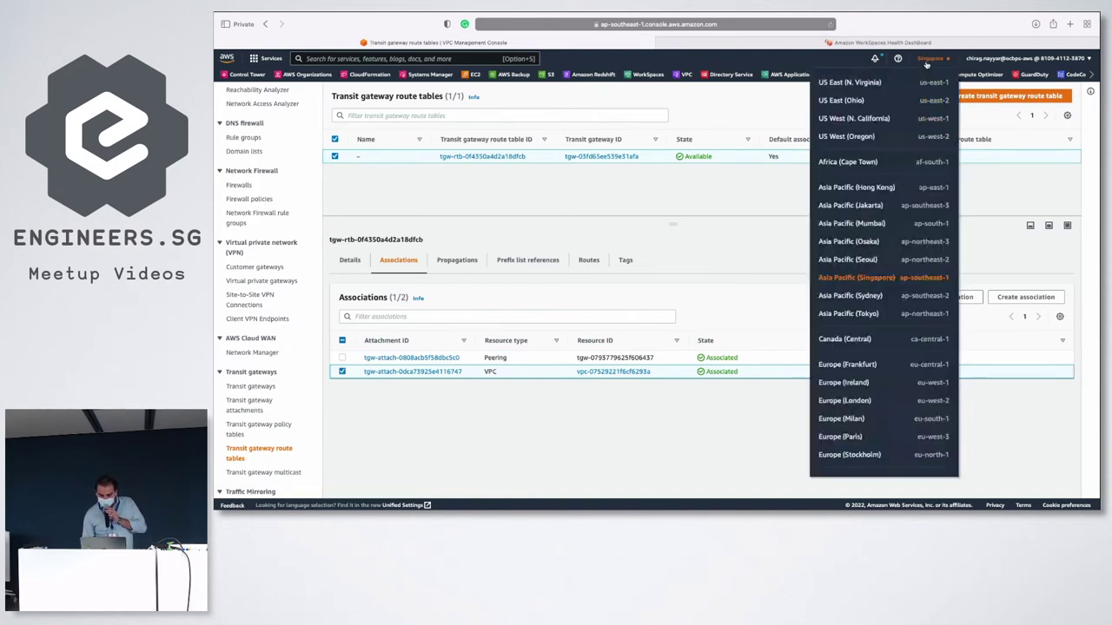
pyautogui.click(860, 224)
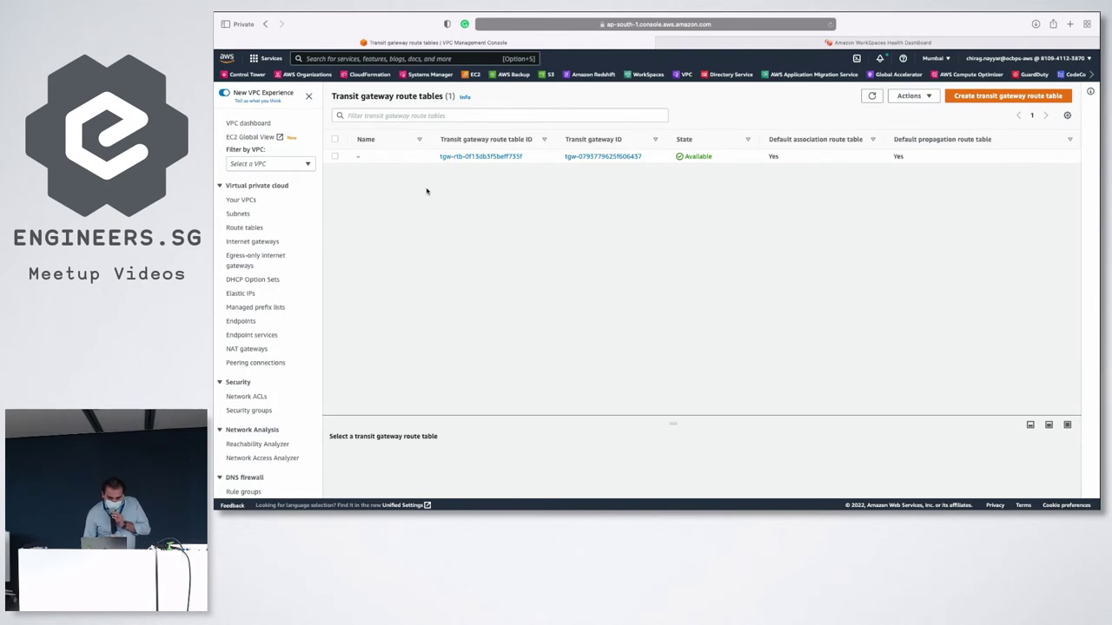
pyautogui.scroll(-5, 250, 399)
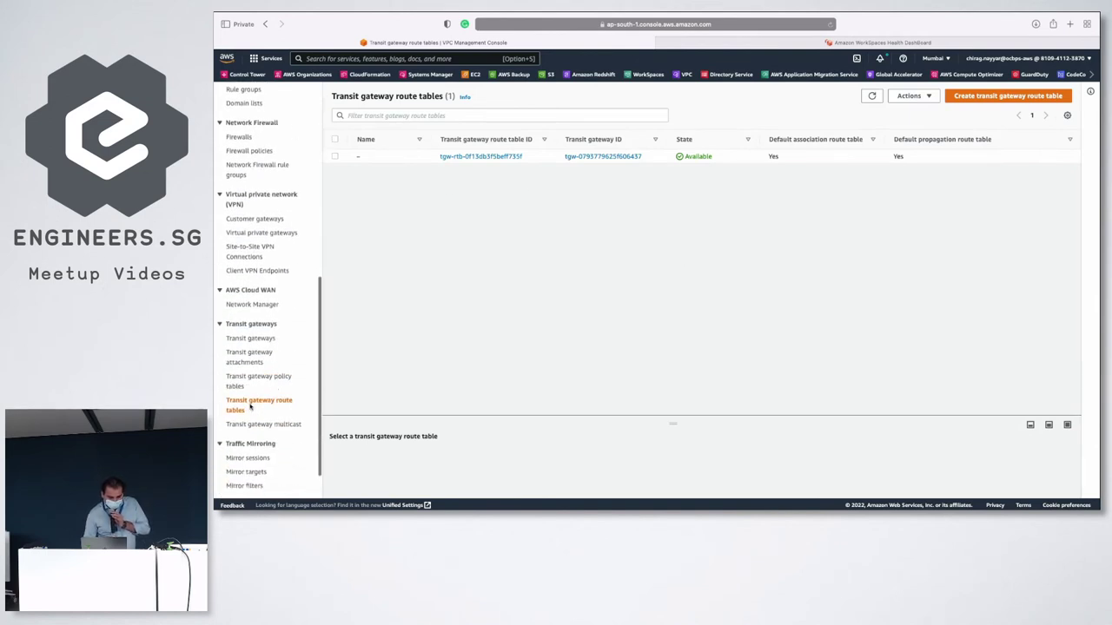
pyautogui.click(251, 339)
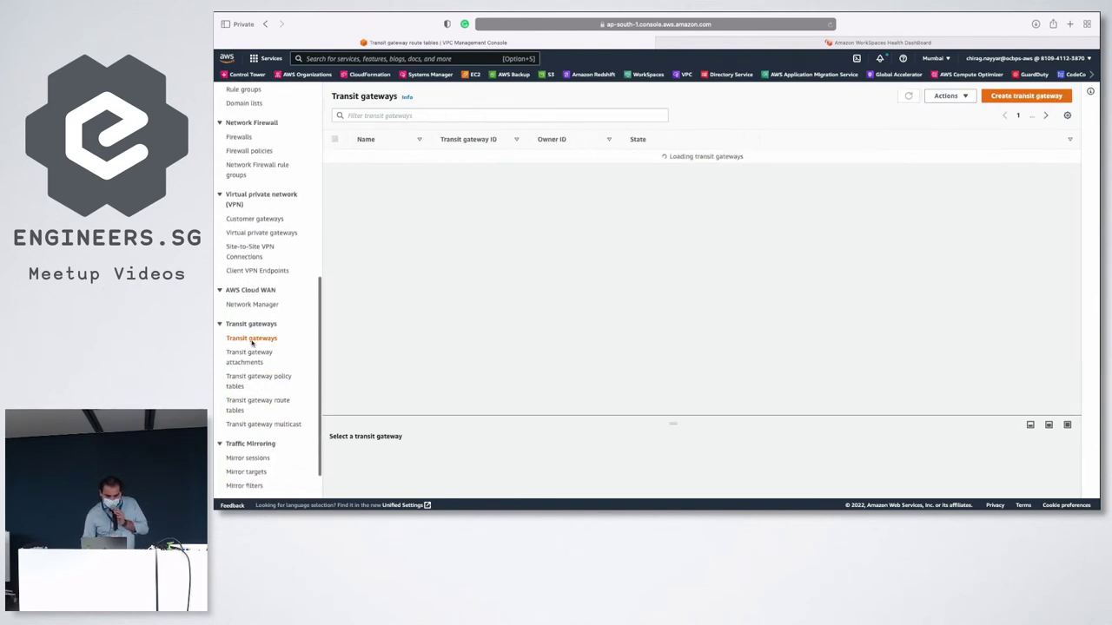
pyautogui.click(248, 405)
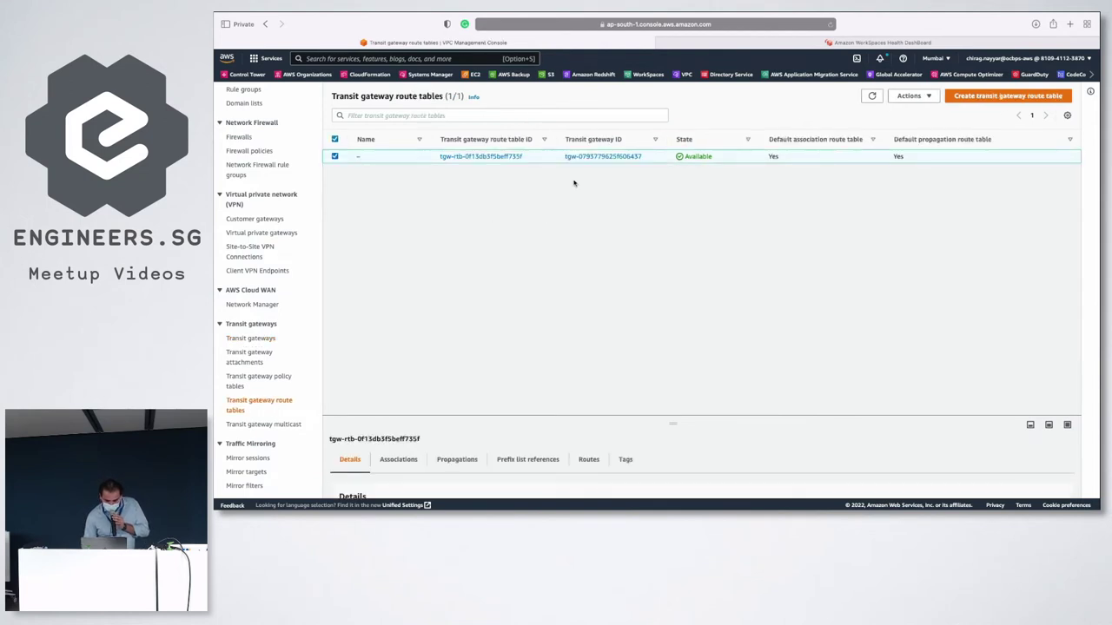
# Step: Examine the associations of the Mumbai transit gateway route table and select the VPC attachment
pyautogui.moveTo(643, 417); pyautogui.dragTo(634, 259)
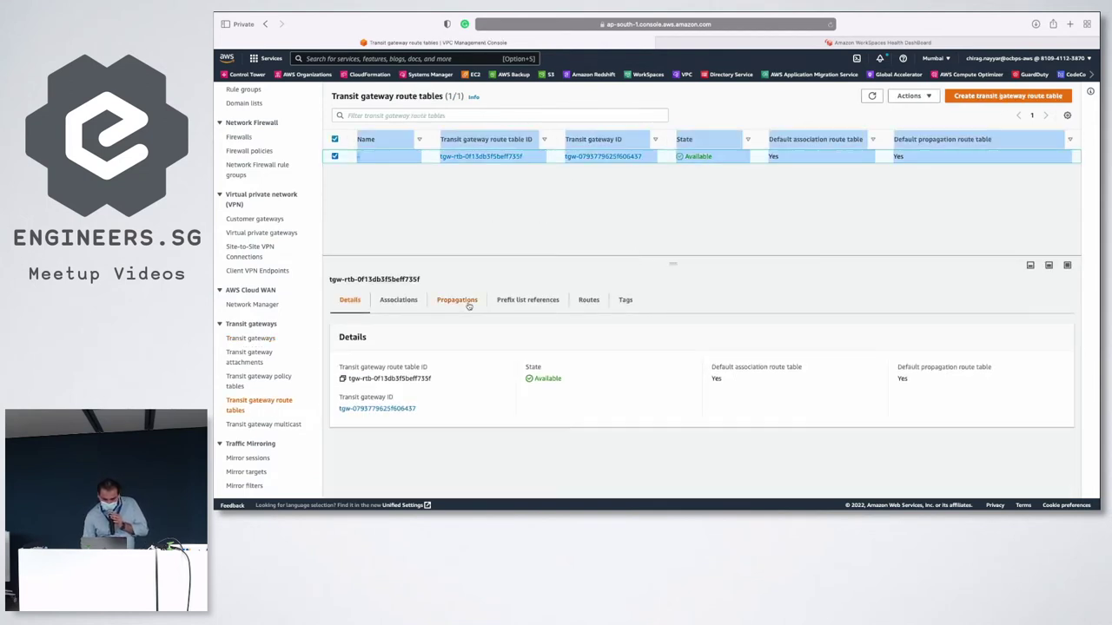
pyautogui.click(411, 308)
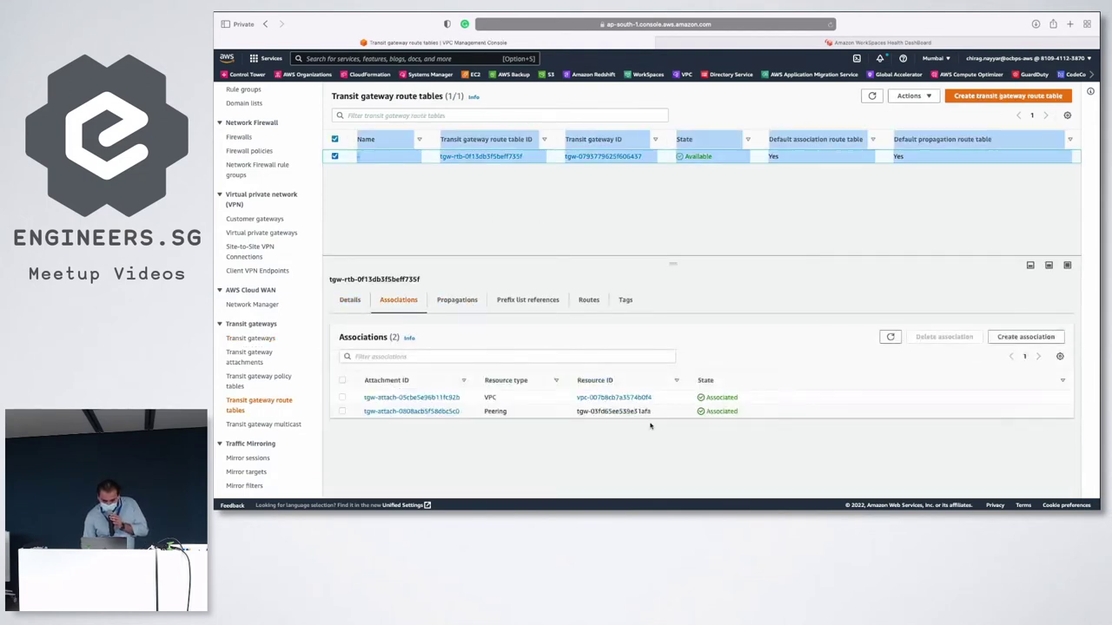
pyautogui.click(513, 401)
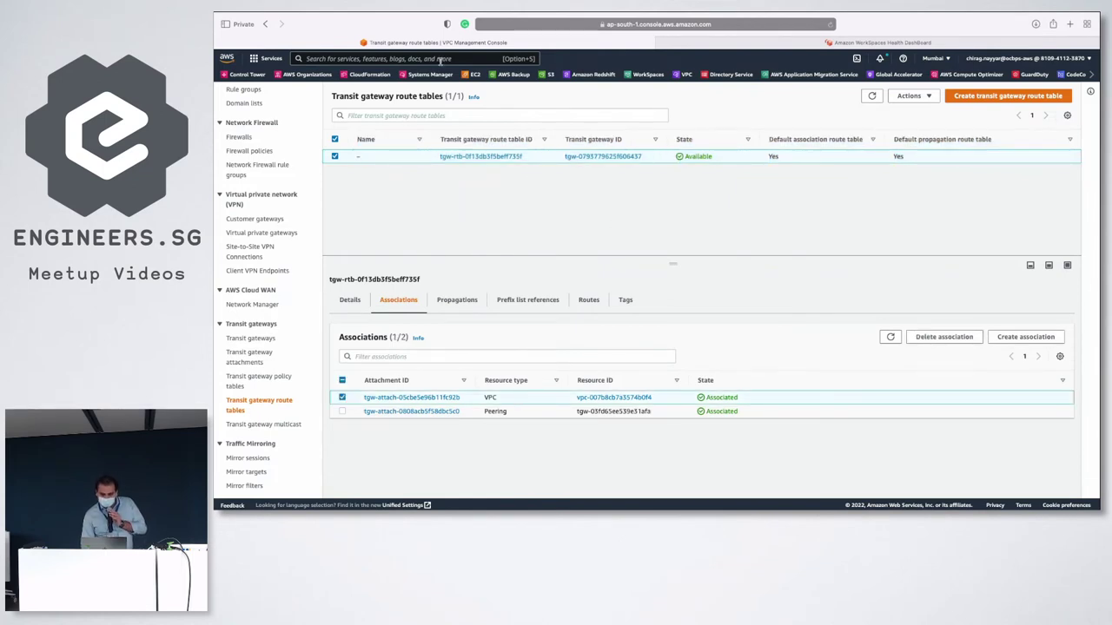
# Step: Open the WorkSpaces directories, view the directory types offered when setting up a directory, and cancel the setup
pyautogui.click(653, 75)
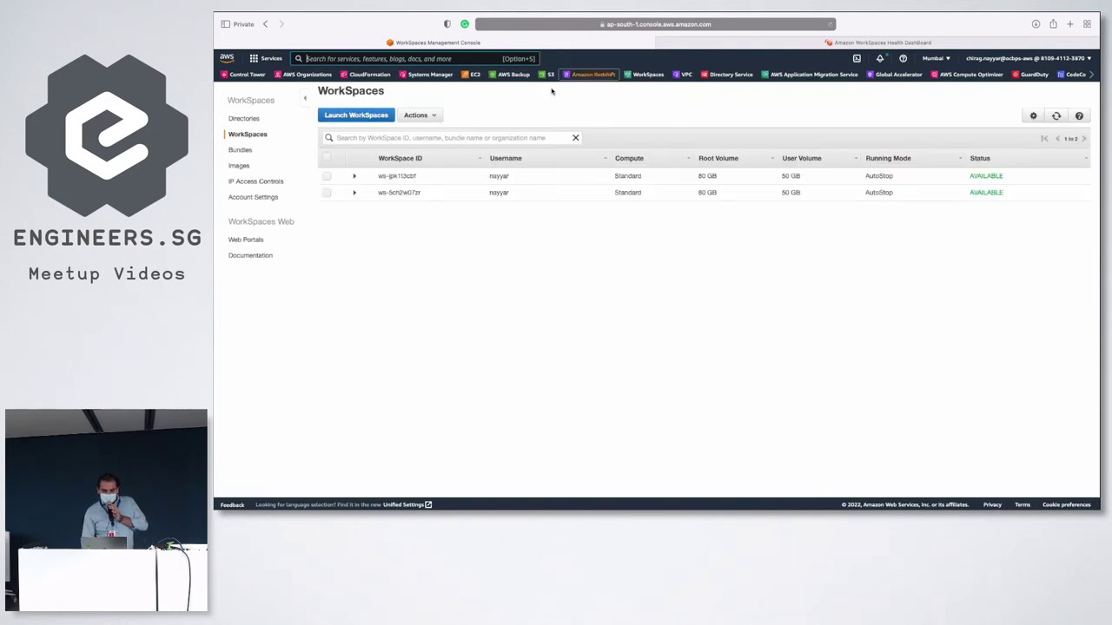
pyautogui.click(254, 119)
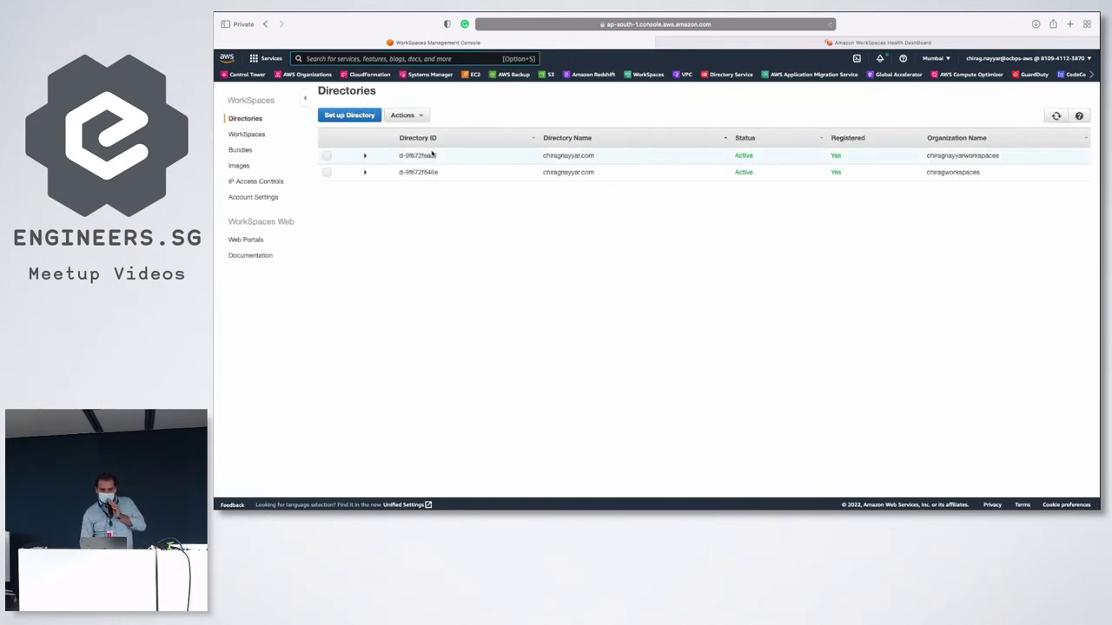
pyautogui.click(347, 117)
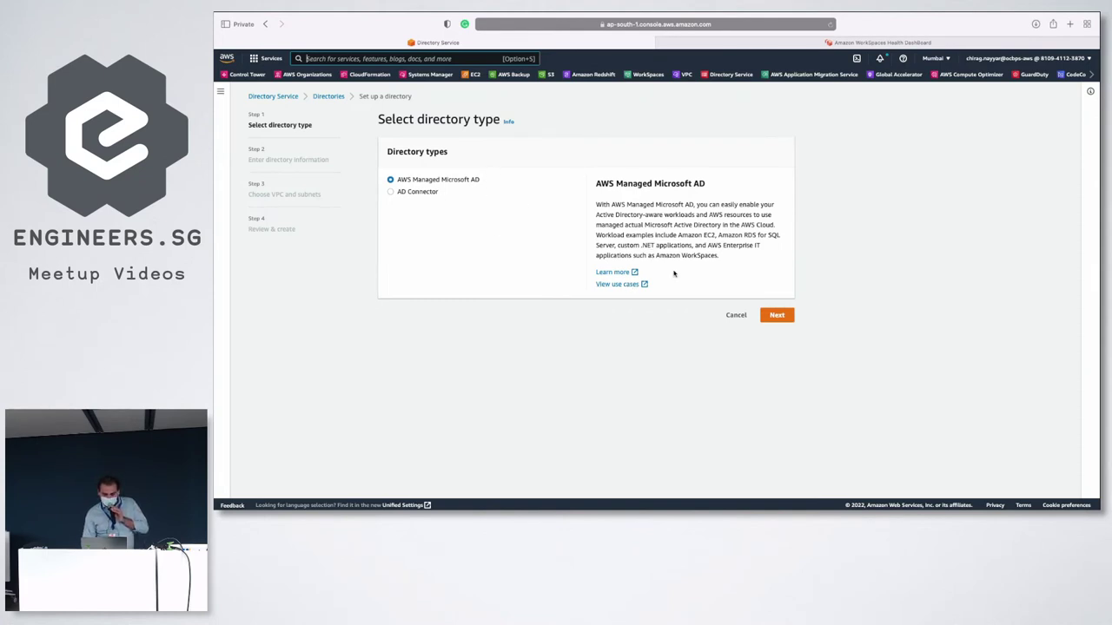
pyautogui.click(732, 316)
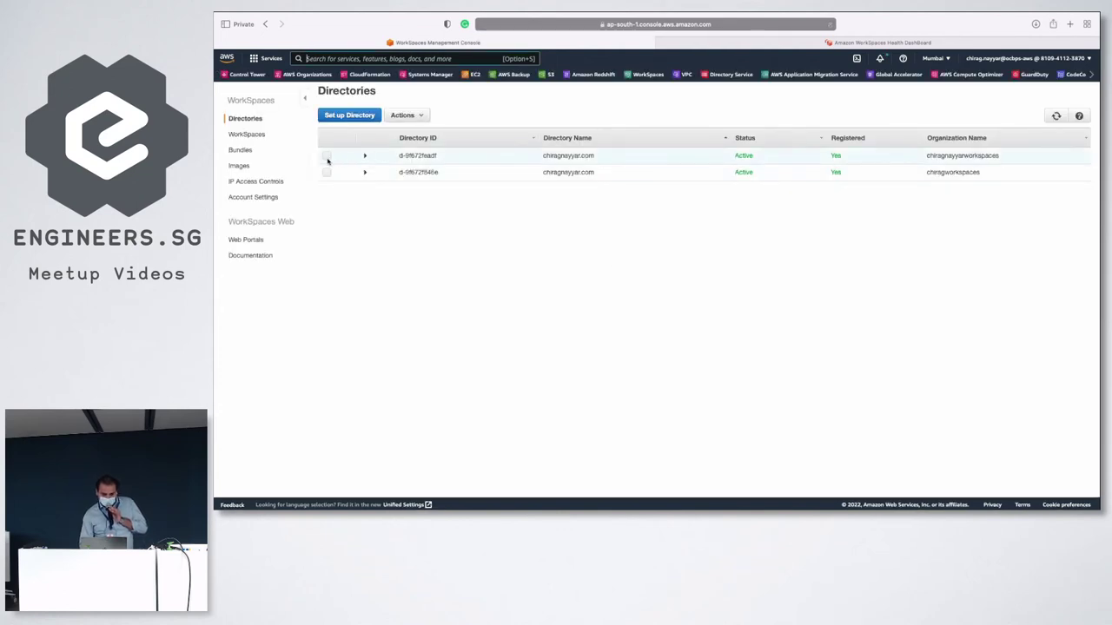
# Step: Select the first WorkSpaces directory, check its available actions, and expand its details
pyautogui.click(327, 155)
pyautogui.click(420, 115)
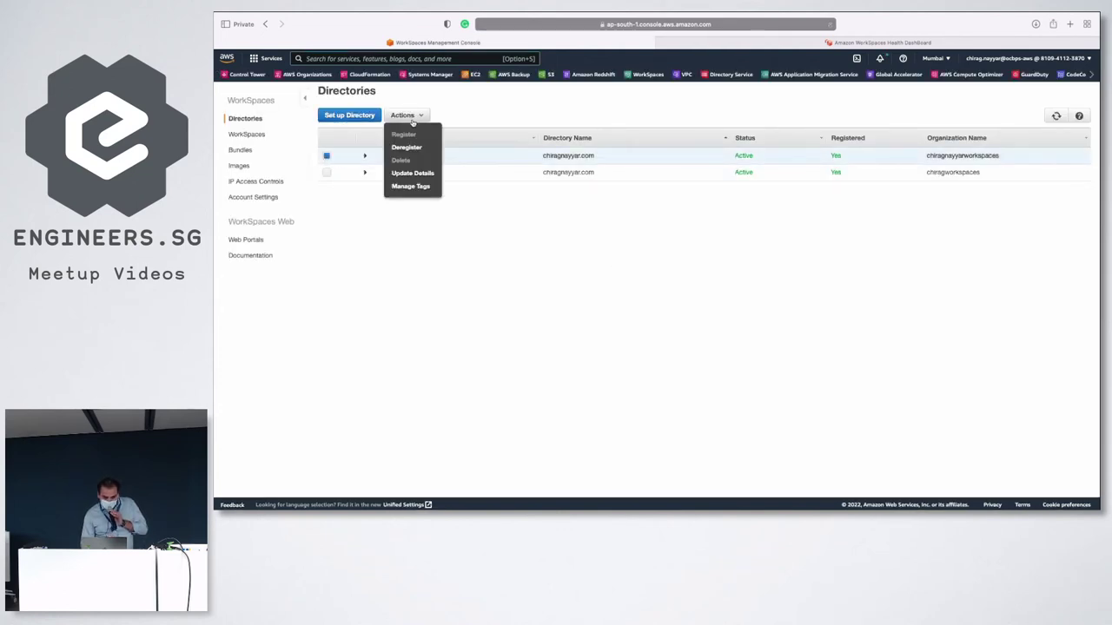
pyautogui.click(385, 172)
pyautogui.click(365, 157)
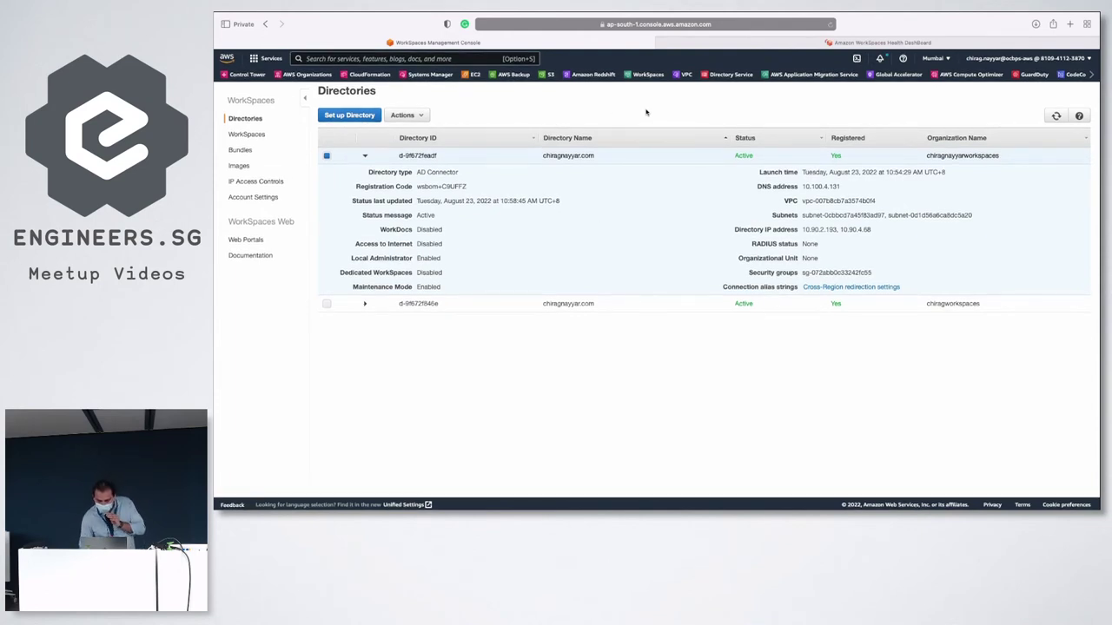
# Step: In Directory Service, examine the networking details of directory d-9f672f846e, highlight its existing DNS address, and return to the directory list
pyautogui.click(740, 75)
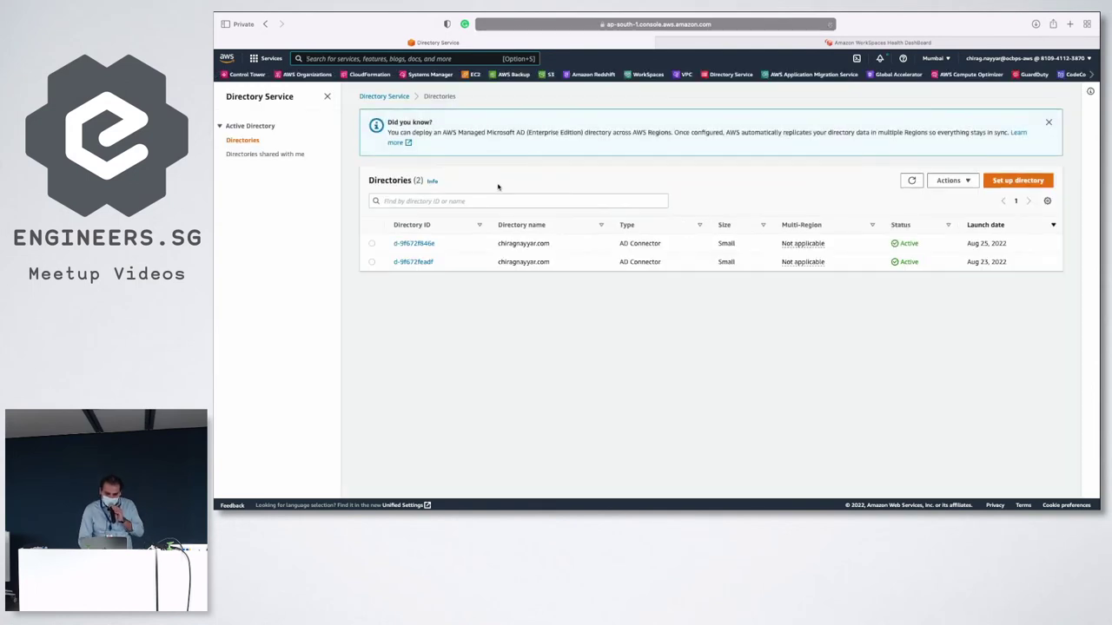
pyautogui.click(420, 241)
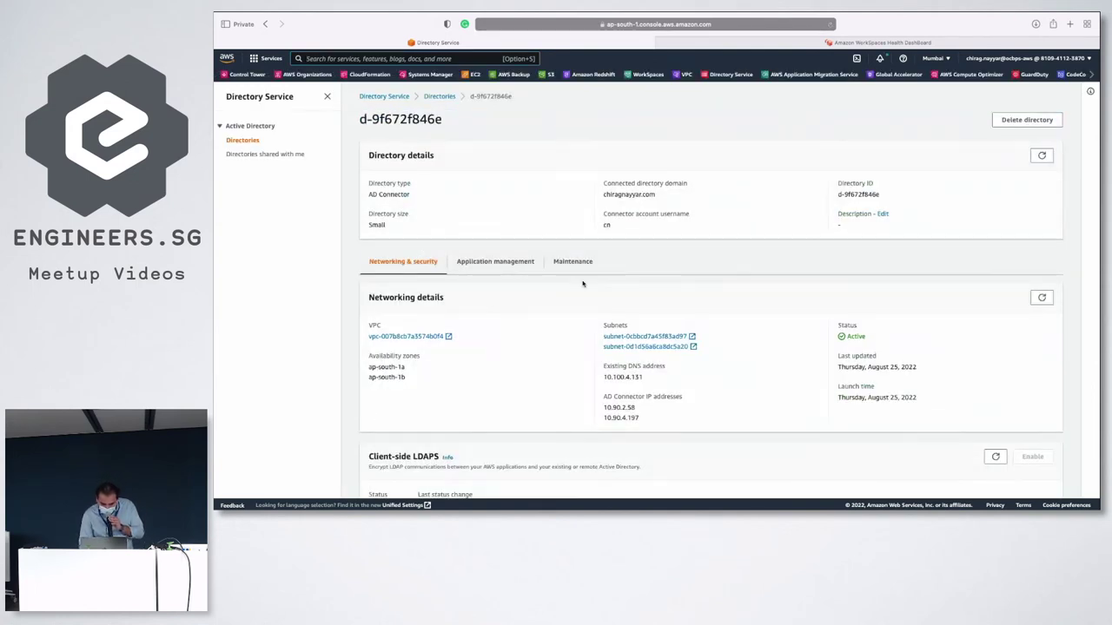
pyautogui.scroll(-1, 597, 291)
pyautogui.moveTo(651, 362); pyautogui.dragTo(601, 355)
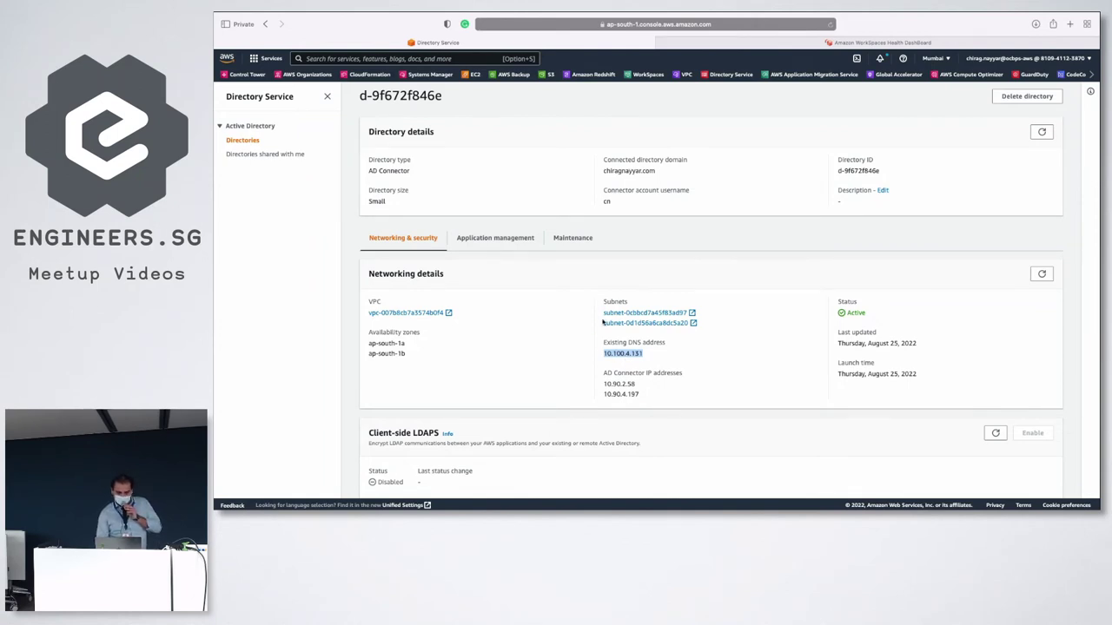
pyautogui.click(265, 24)
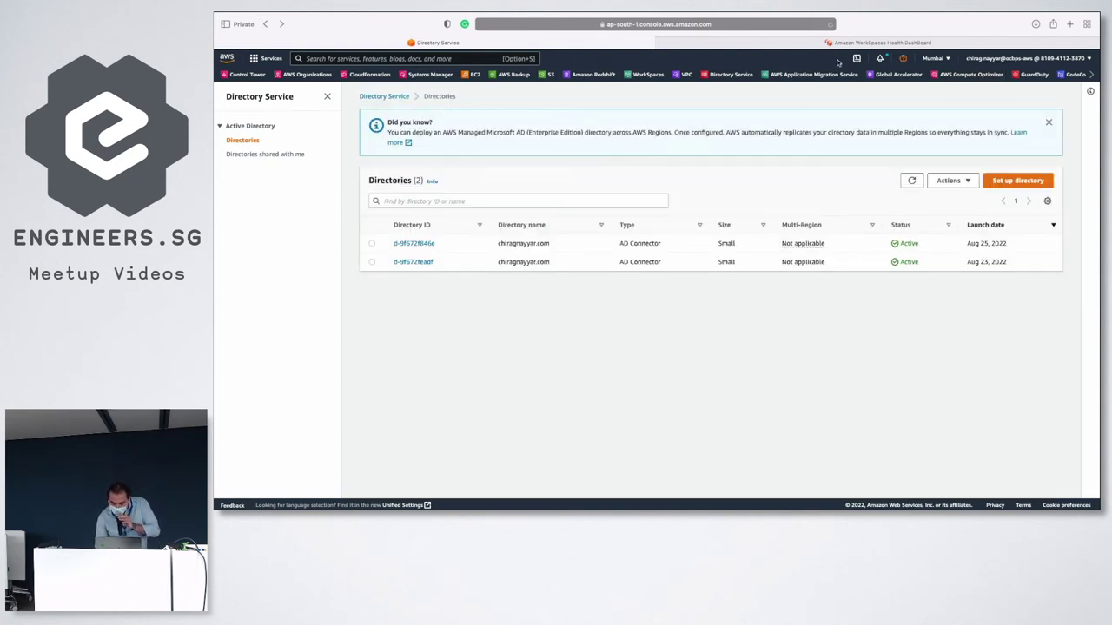
# Step: Open the WorkSpaces list, start launching a new WorkSpace, choose the second available directory, and proceed to user identification
pyautogui.click(659, 74)
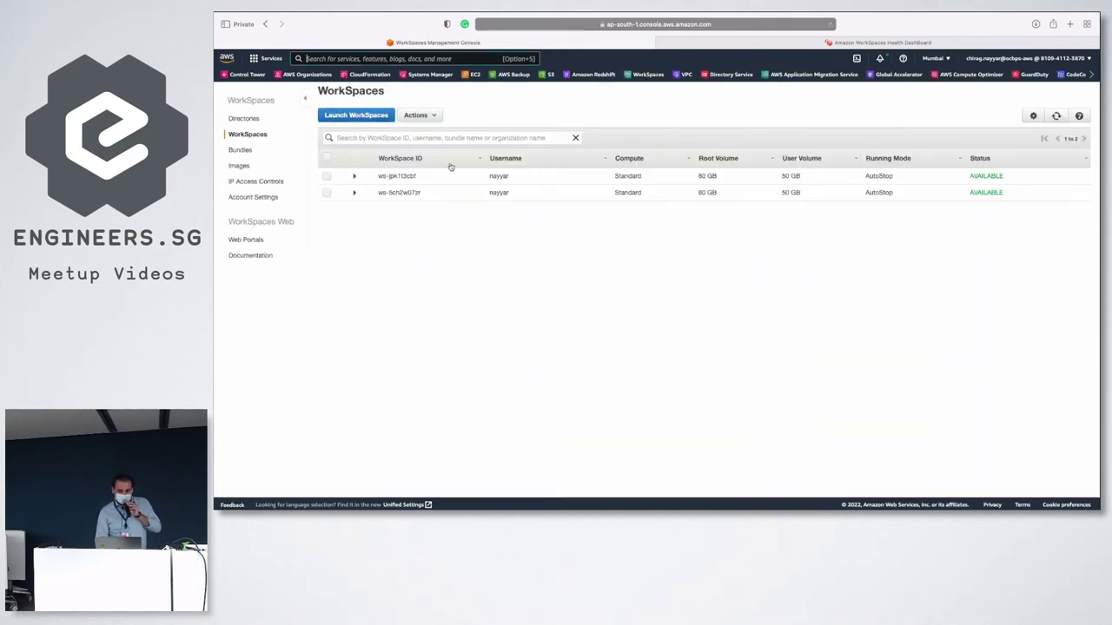
pyautogui.click(372, 119)
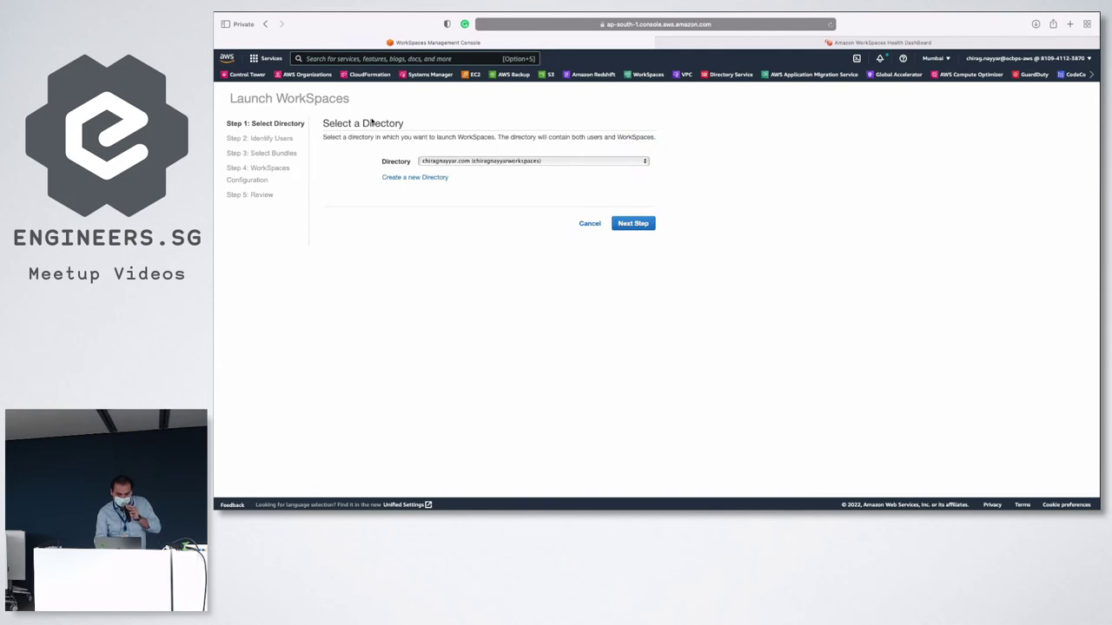
pyautogui.click(495, 163)
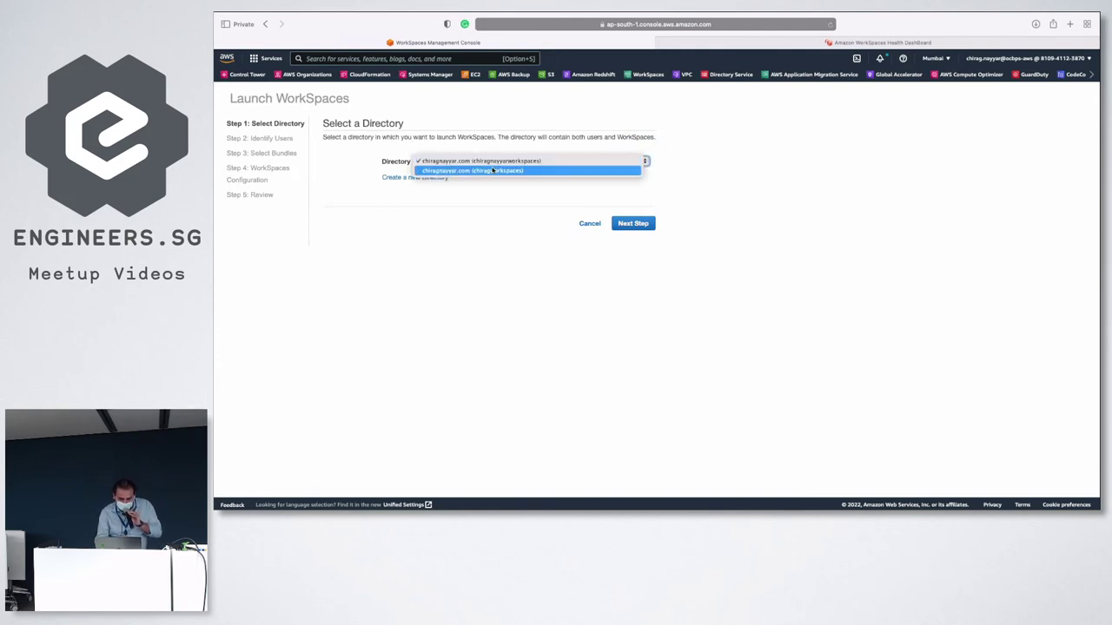
pyautogui.click(491, 171)
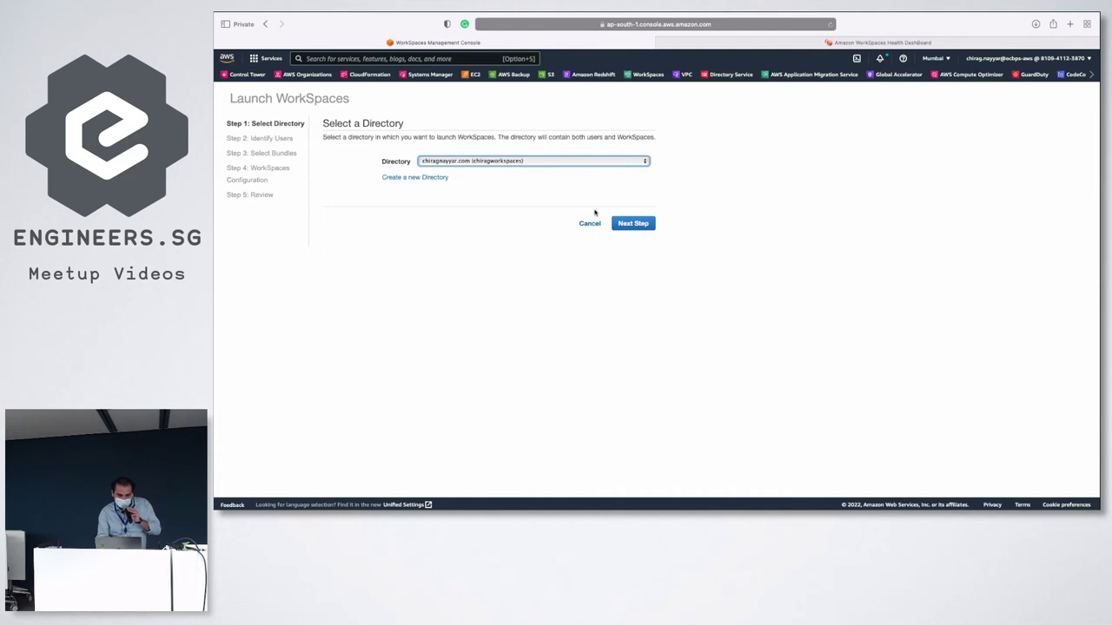
pyautogui.click(632, 226)
# Step: Show all users of the directory, add the last listed user to the launch, and proceed to bundle selection
pyautogui.click(465, 192)
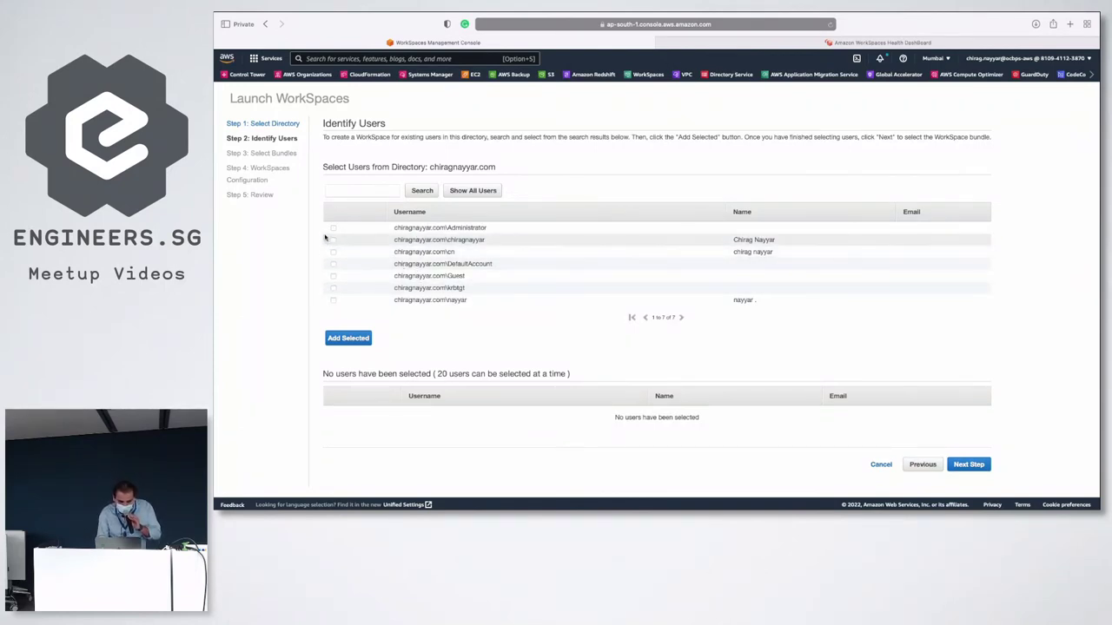
pyautogui.click(333, 301)
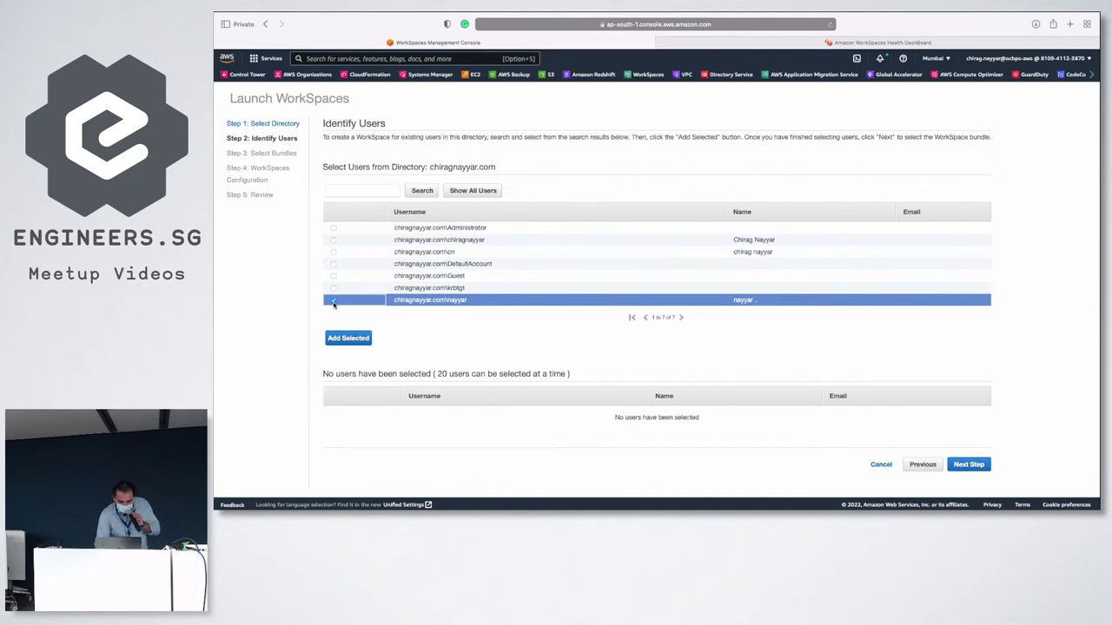
pyautogui.click(352, 339)
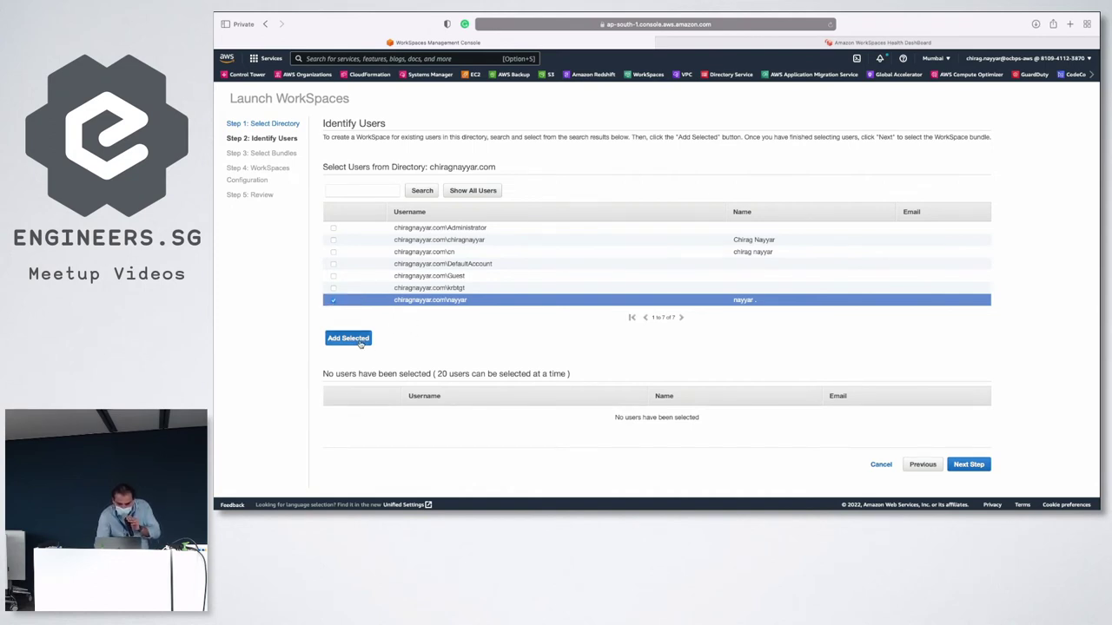
pyautogui.click(970, 459)
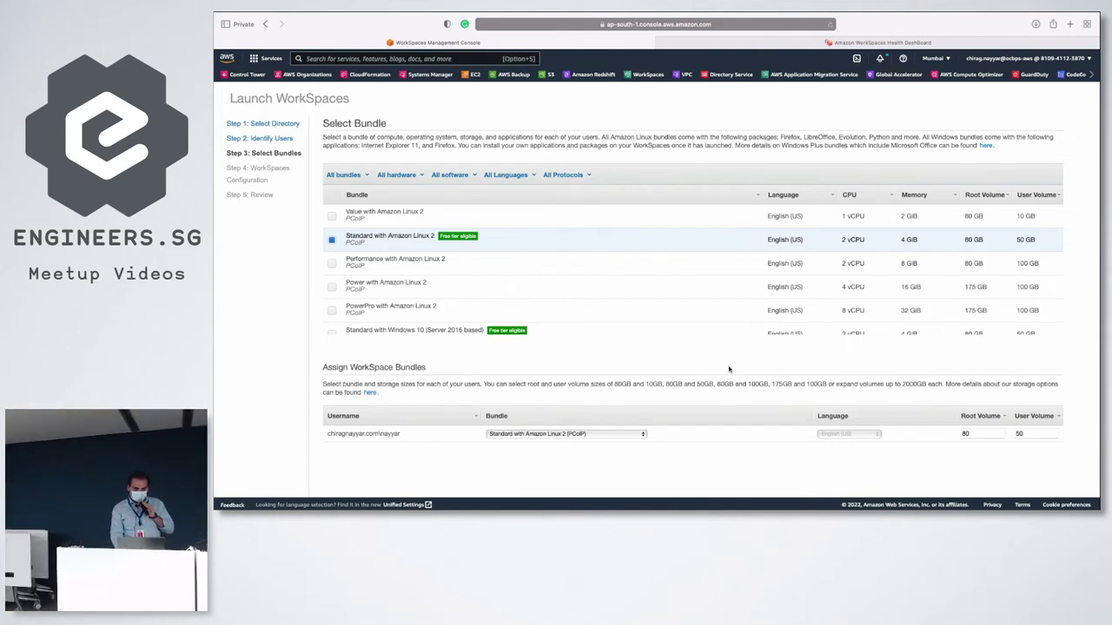
# Step: Check the protocol filter options, assign the Standard with Windows 10 (Server 2019 based) bundle to the user, and proceed to the configuration
pyautogui.click(563, 175)
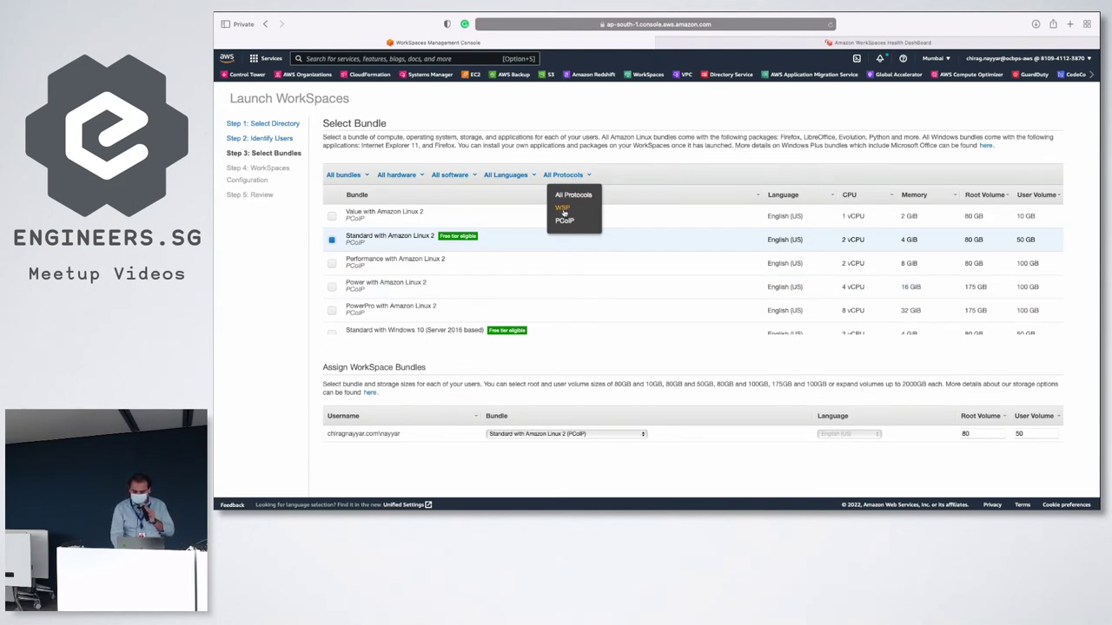
pyautogui.click(600, 262)
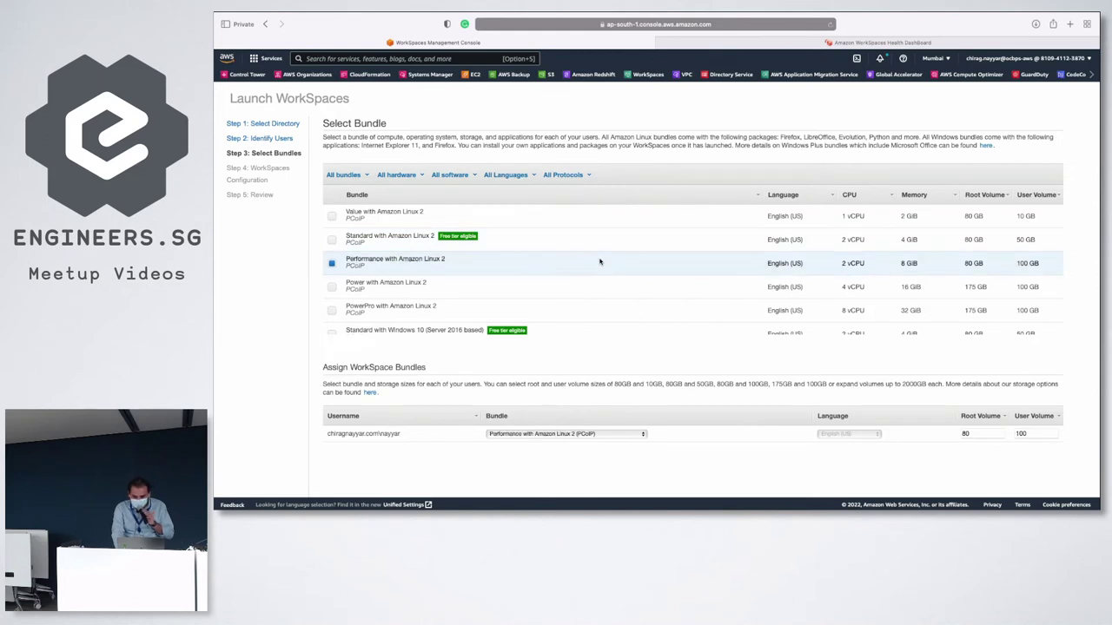
pyautogui.scroll(-5, 599, 262)
pyautogui.scroll(-2, 599, 261)
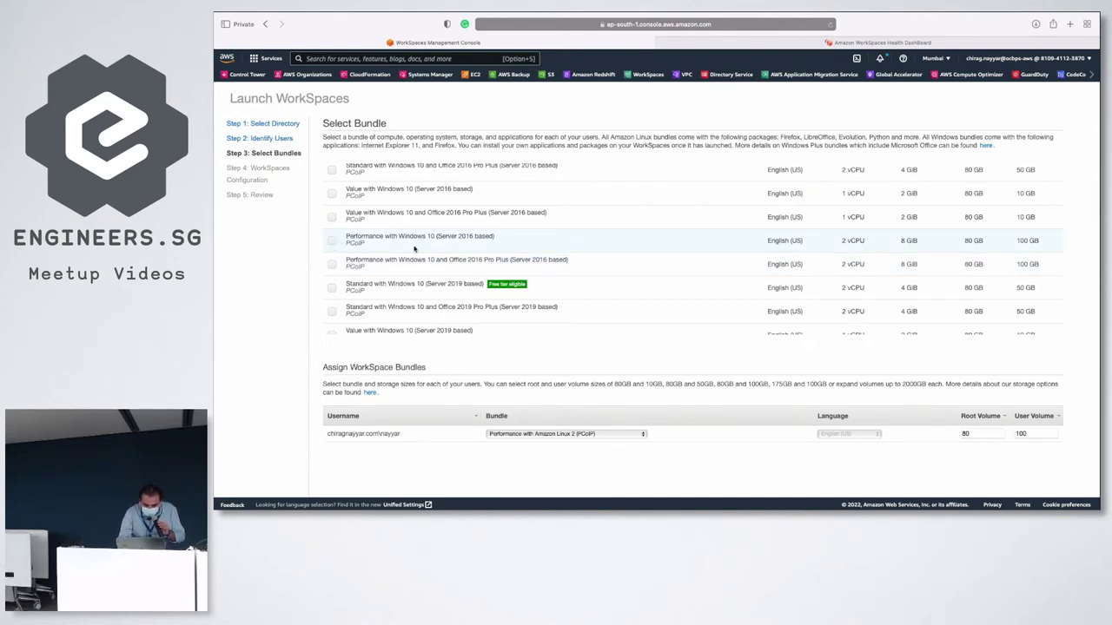
pyautogui.click(332, 287)
pyautogui.scroll(-5, 519, 323)
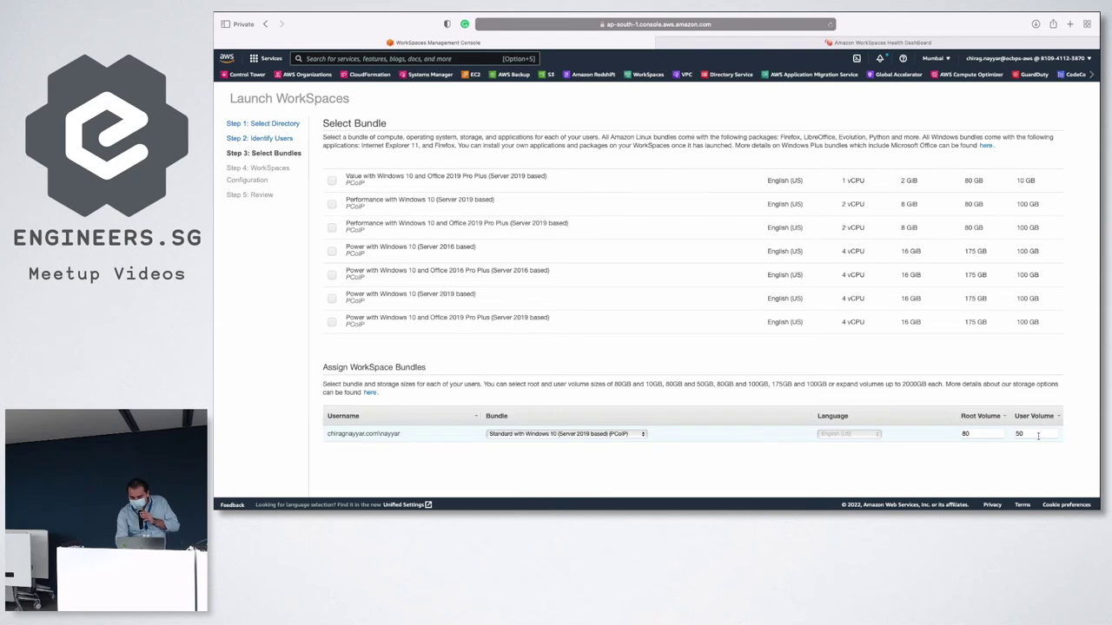
pyautogui.scroll(-4, 1036, 436)
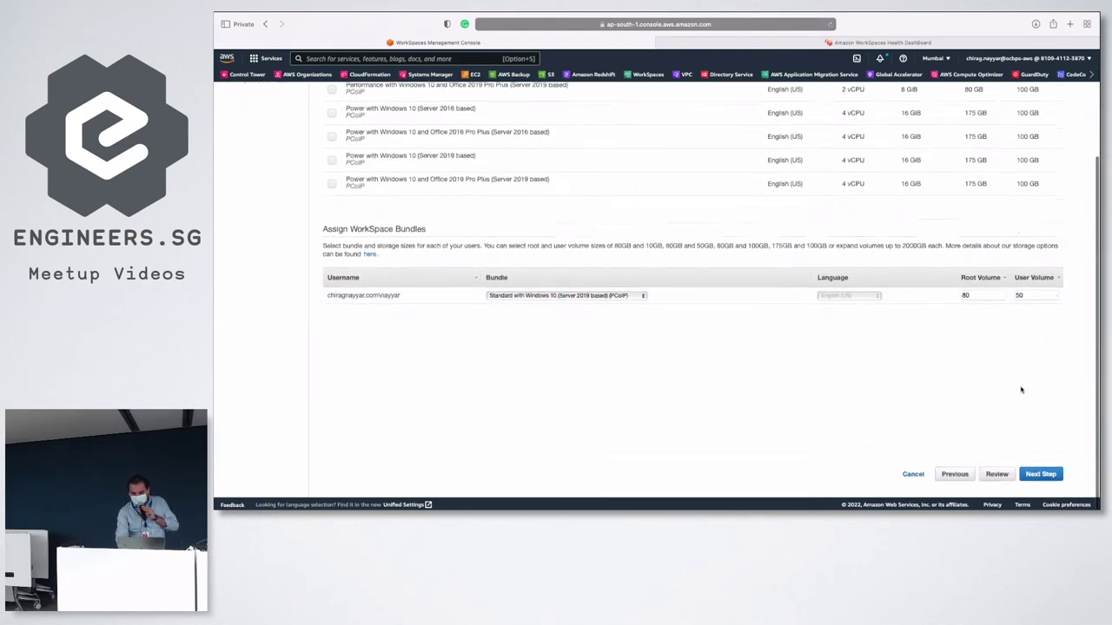
pyautogui.click(1040, 475)
# Step: Examine the running mode, encryption and tag options, continue to the launch review, and cancel the WorkSpaces launch
pyautogui.scroll(5, 759, 387)
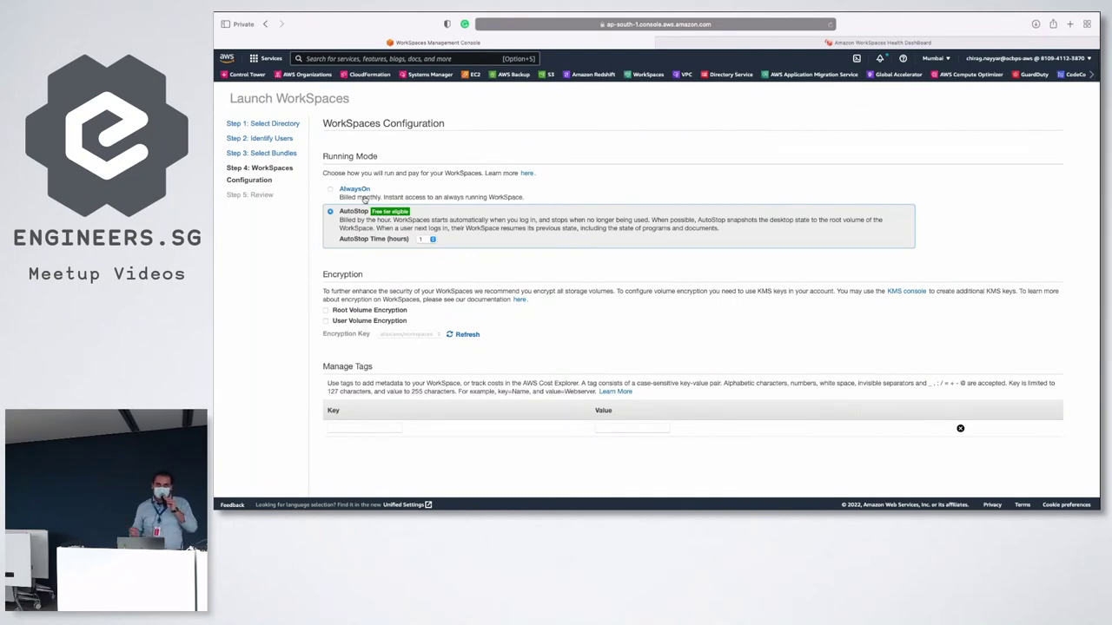
pyautogui.scroll(-5, 695, 348)
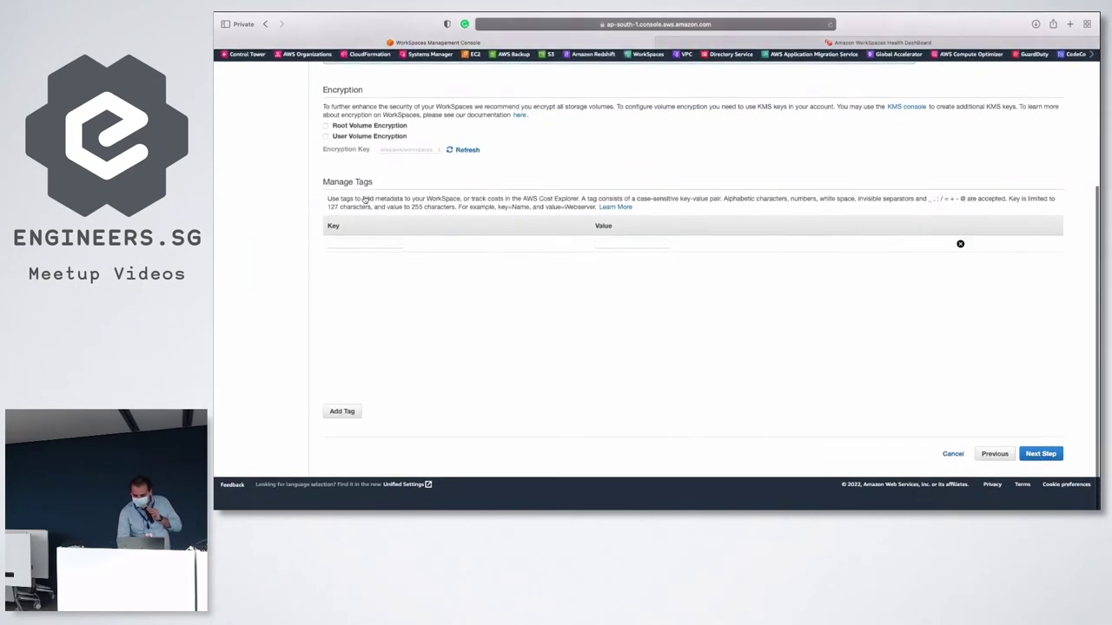
pyautogui.click(1043, 476)
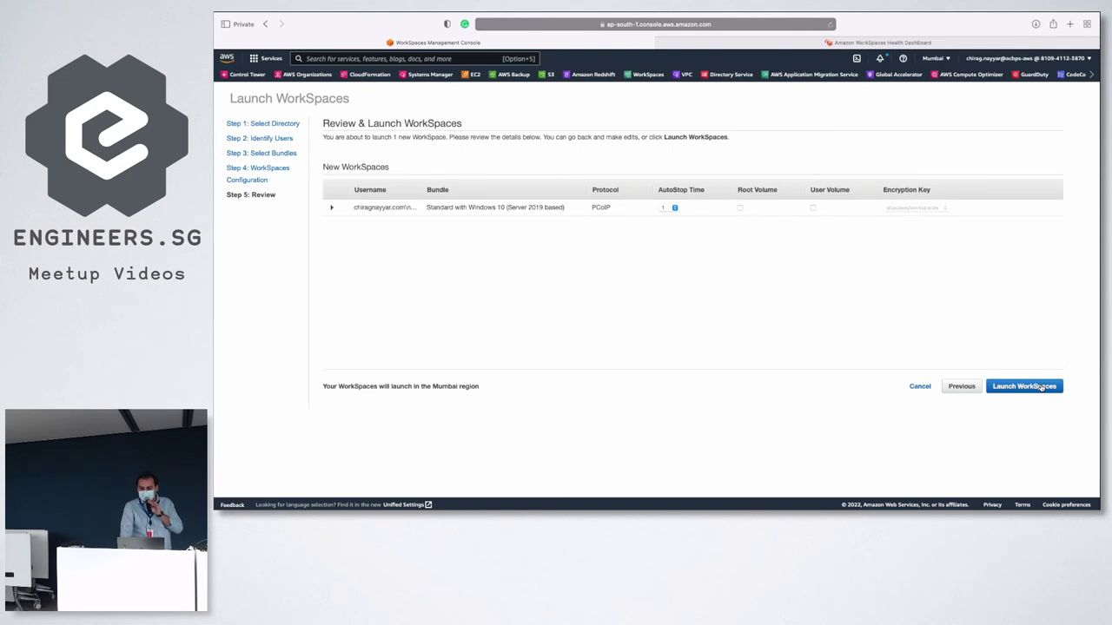
pyautogui.click(925, 389)
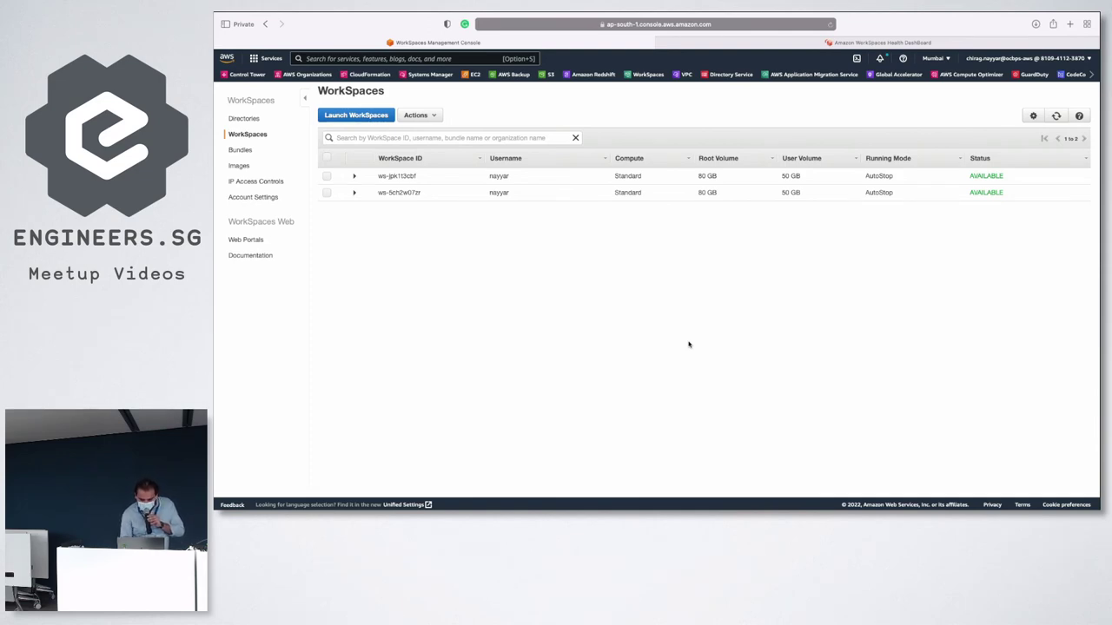
# Step: Switch to the Amazon WorkSpaces client and move its login window fully into view
pyautogui.hotkey('ctrl', 'Right')
pyautogui.hotkey('ctrl', 'Right')
pyautogui.hotkey('ctrl', 'Left')
pyautogui.hotkey('ctrl', 'Left')
pyautogui.hotkey('ctrl', 'Left')
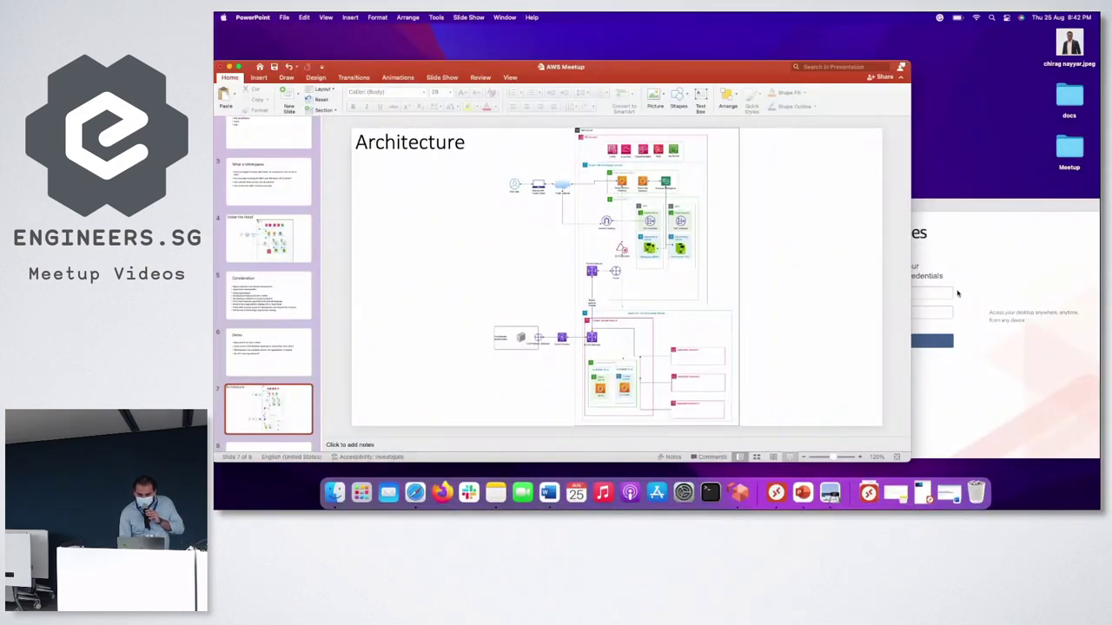
pyautogui.click(957, 293)
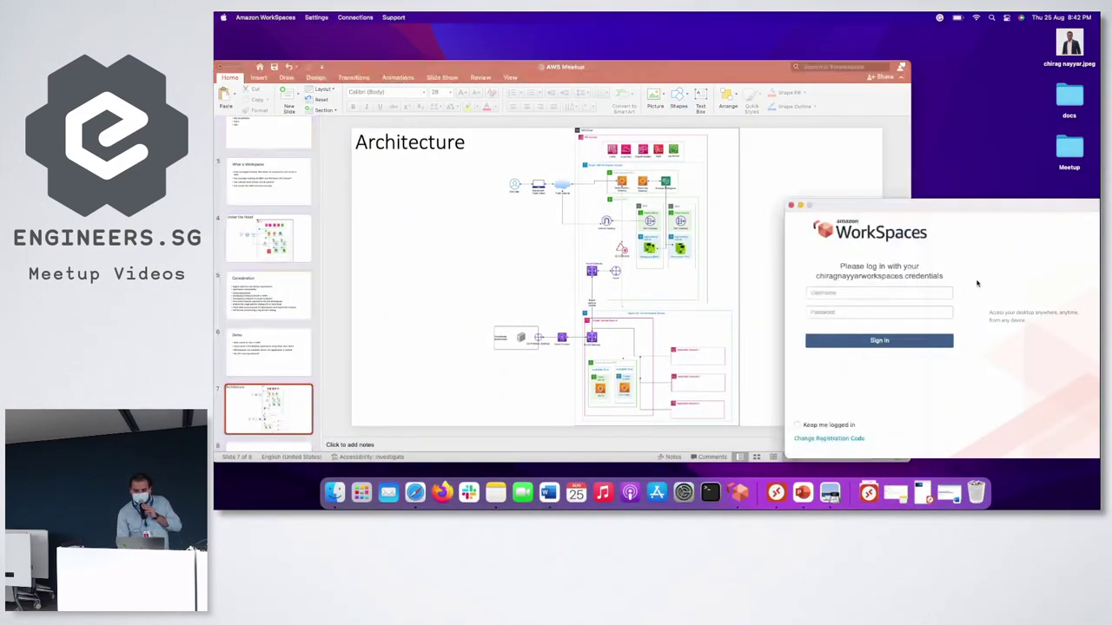
pyautogui.click(807, 207)
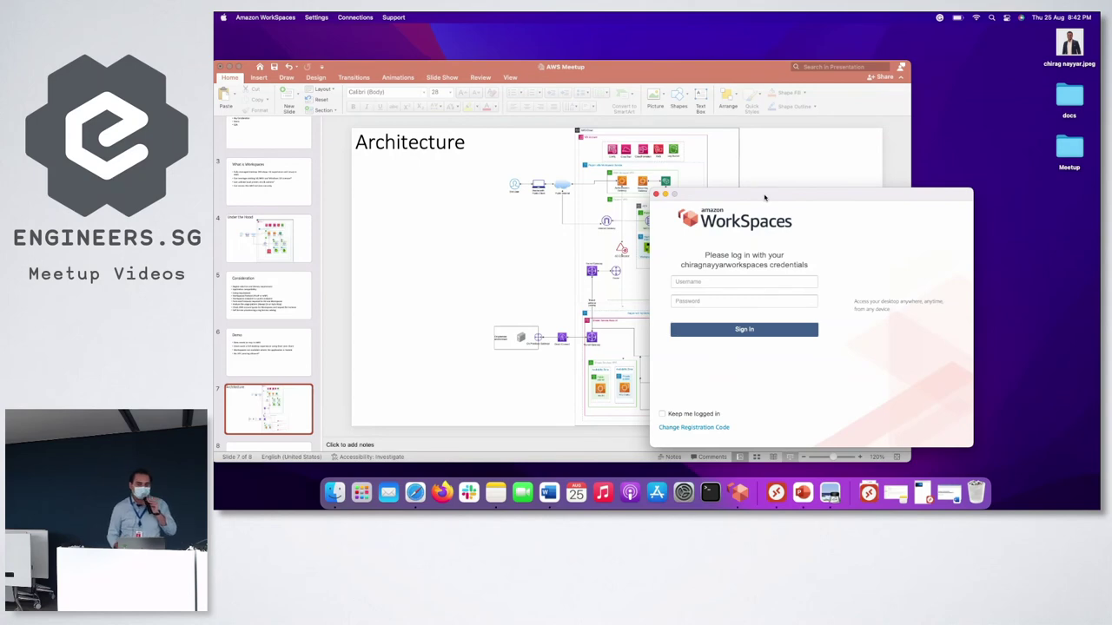
# Step: Sign in to the WorkSpaces client with the user's username and account password
pyautogui.click(700, 283)
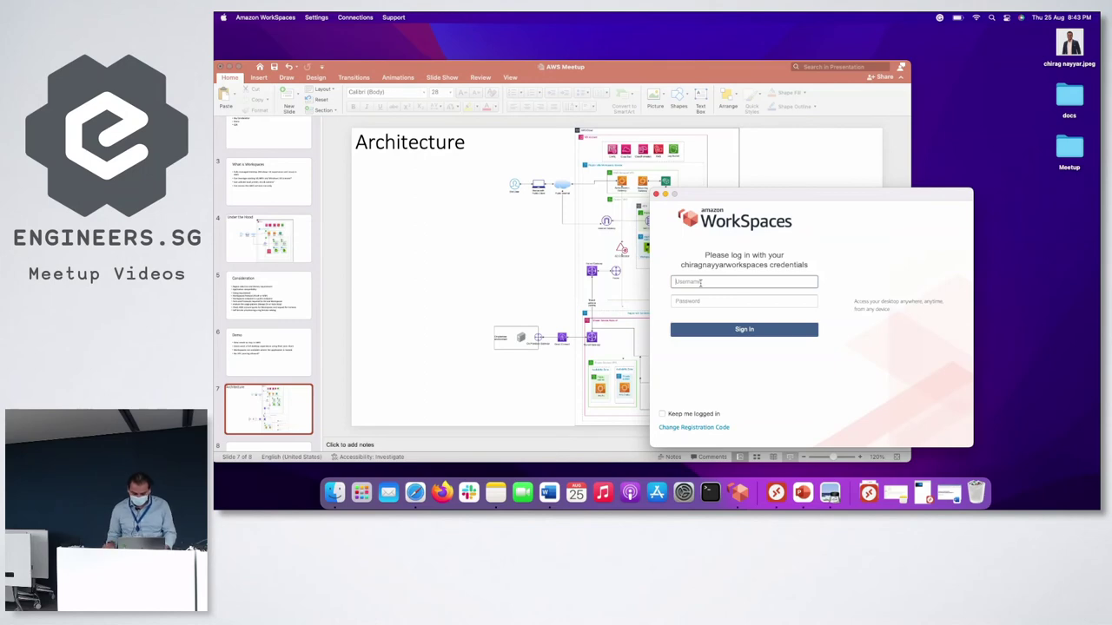
pyautogui.write('nayyar')
pyautogui.press('Tab')
pyautogui.write('•••••••••')
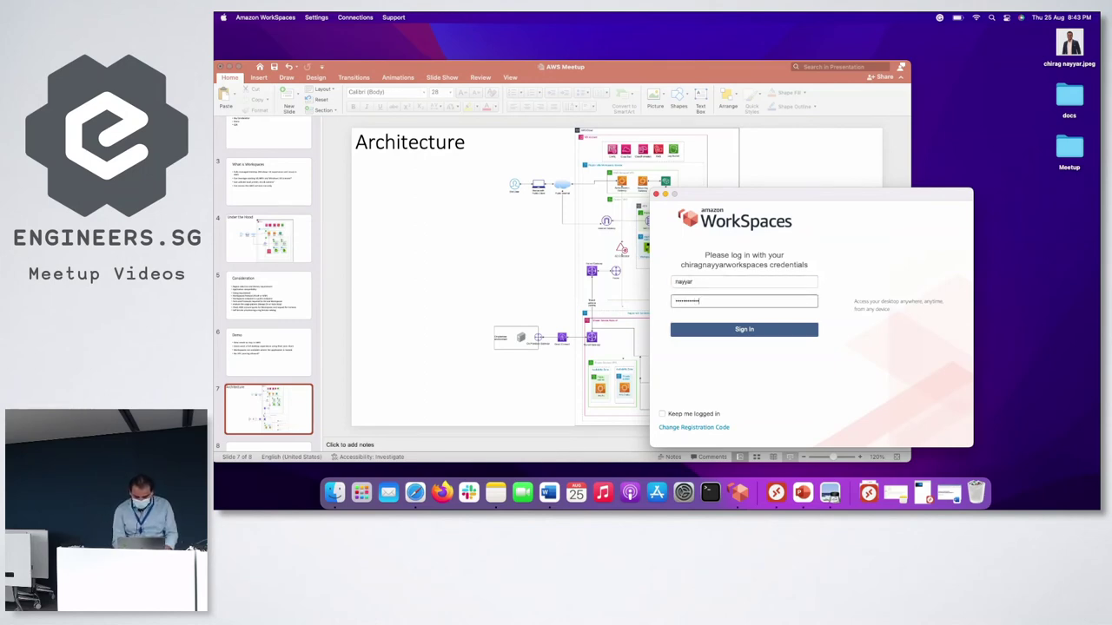
pyautogui.press('Return')
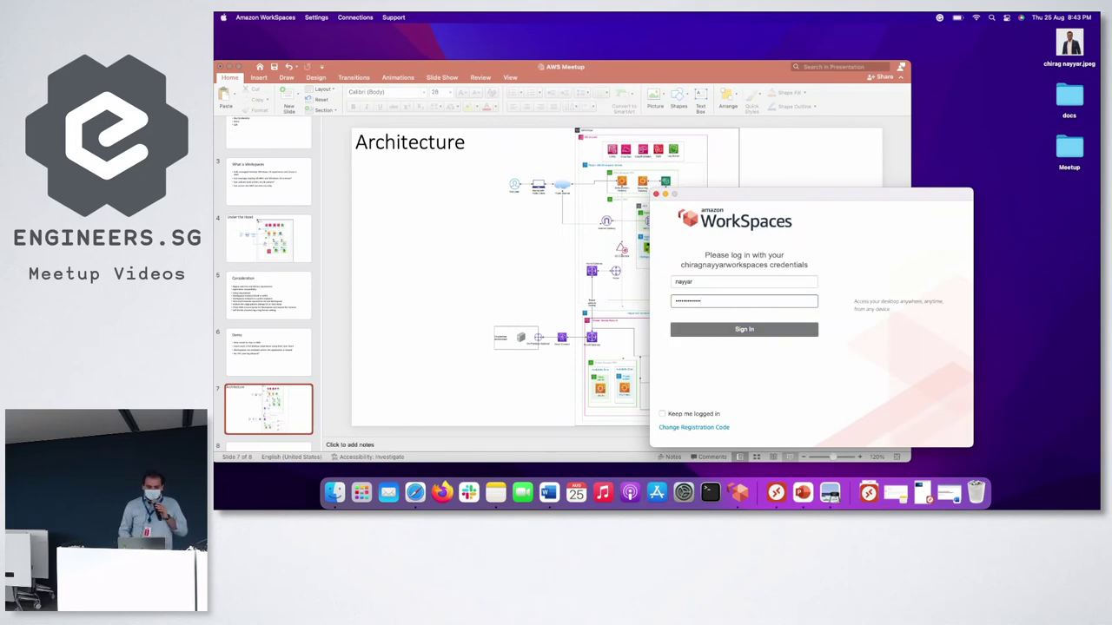